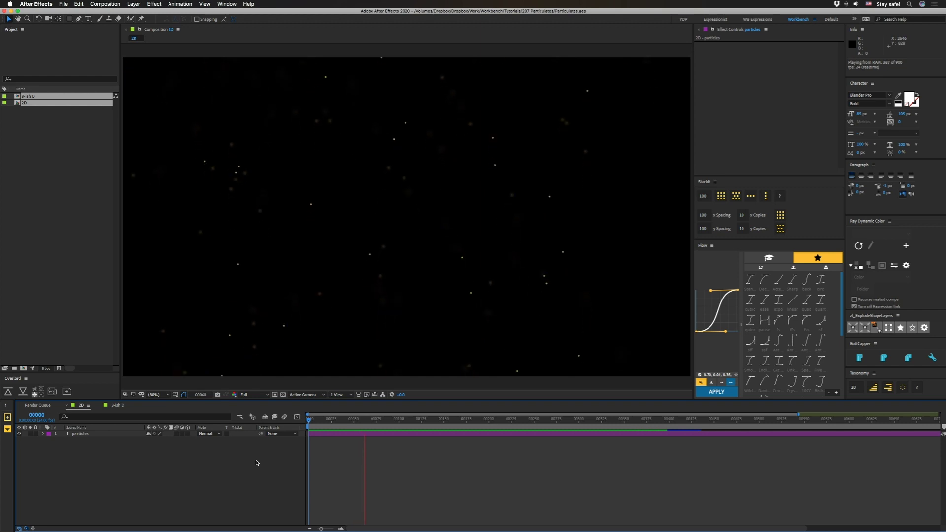
Step: Drag the particles mask's top vertex to the upper right to make it diagonal, then preview
click(344, 435)
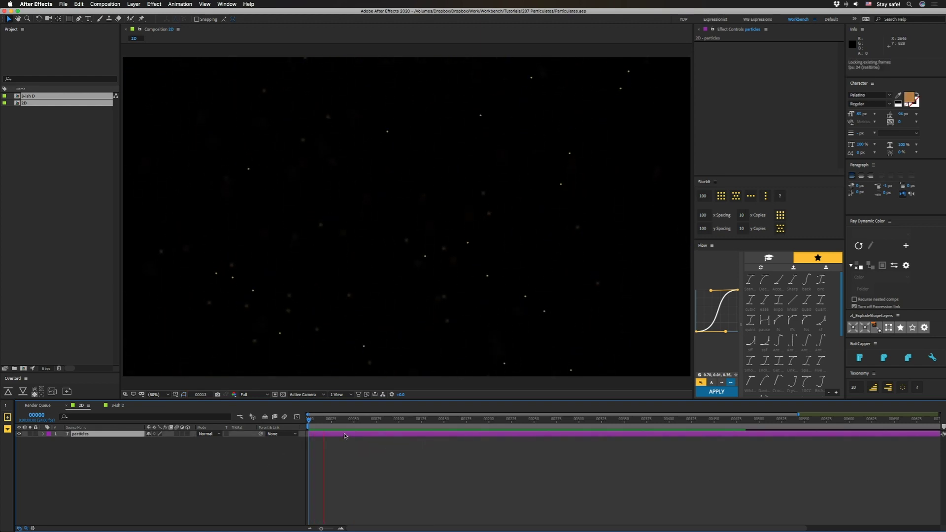
key(space)
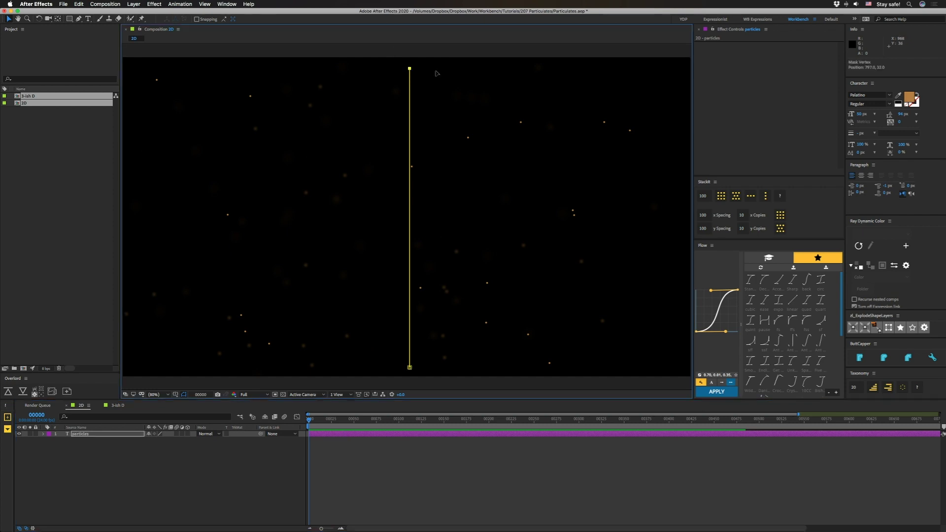
drag(409, 69, 592, 92)
key(space)
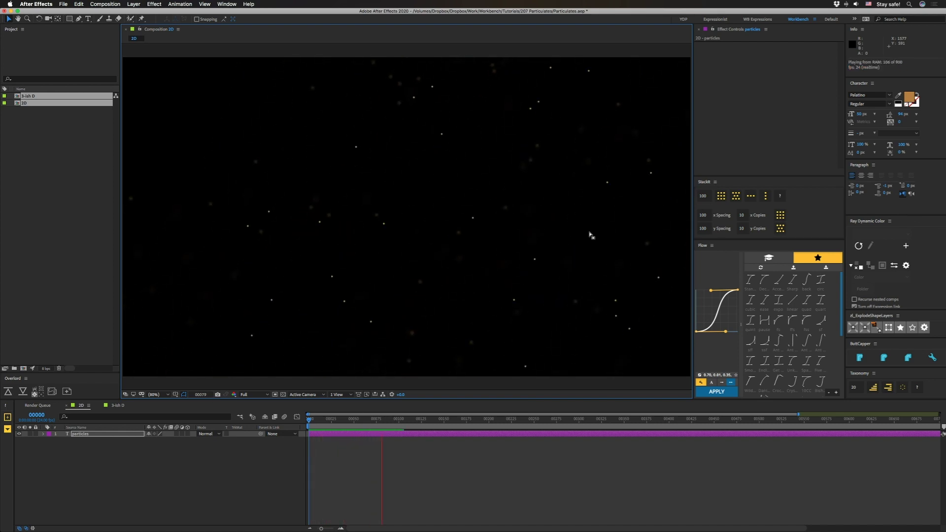
key(space)
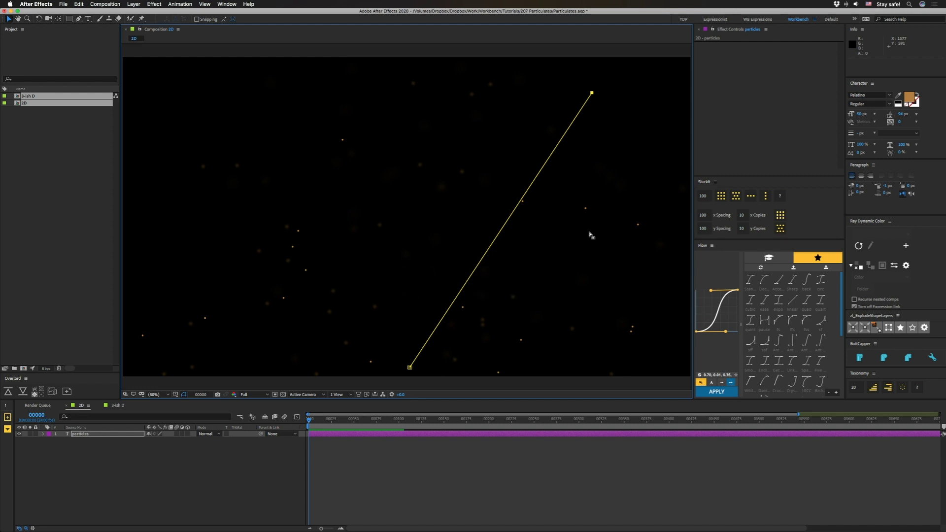
click(181, 495)
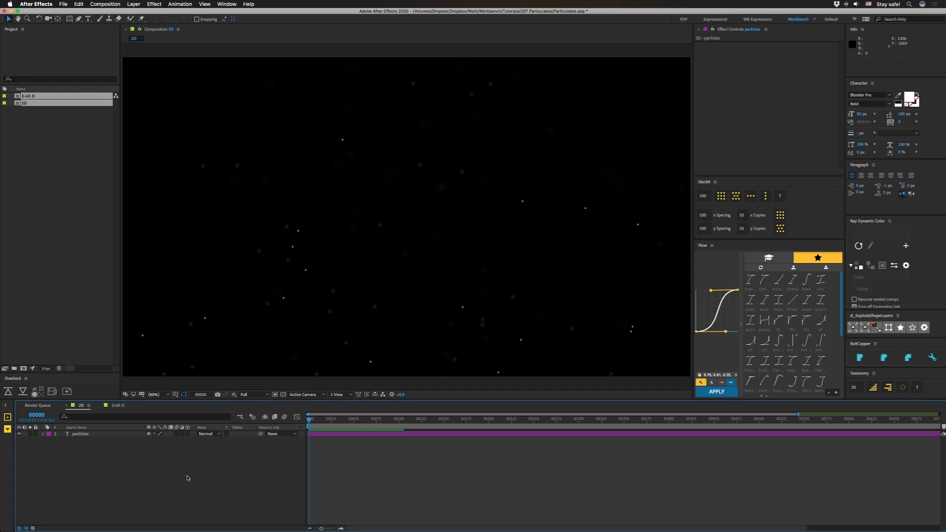
Step: Create Comp 2 and add an empty text layer to it
key(ctrl+n)
key(Return)
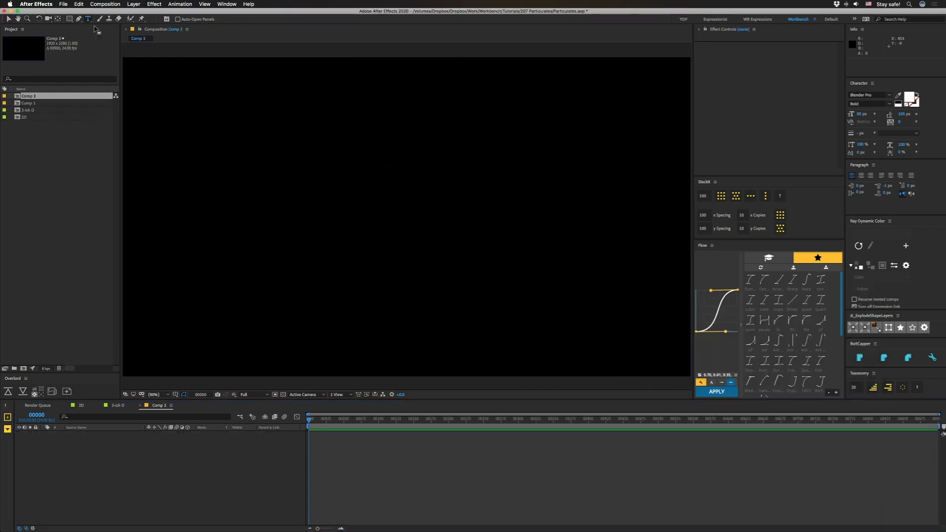
key(ctrl+t)
click(365, 213)
click(178, 474)
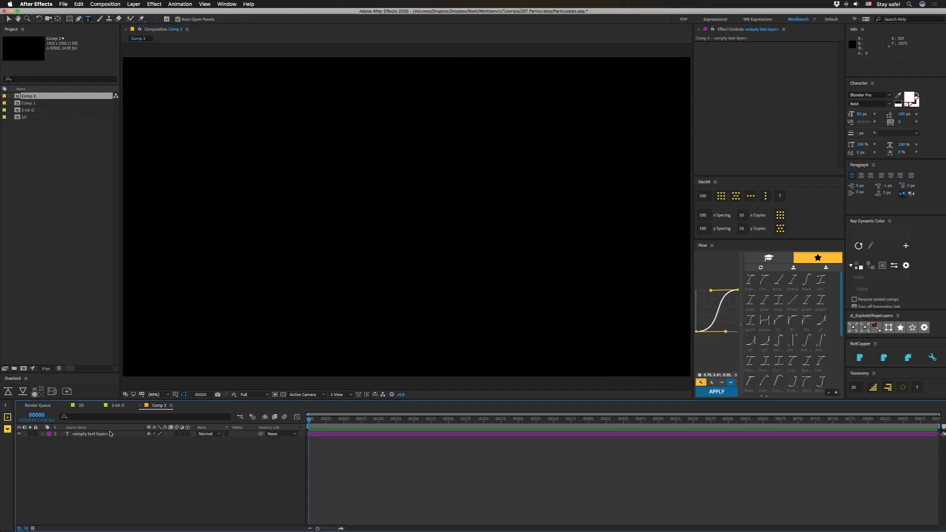
click(110, 435)
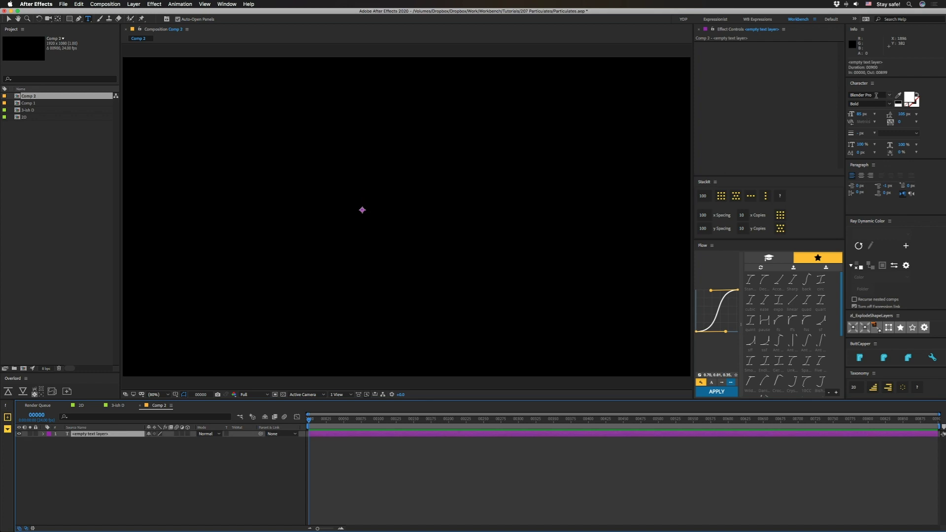
Step: Set the text layer's font to Palatino Regular
click(878, 95)
text(Palatino)
key(Return)
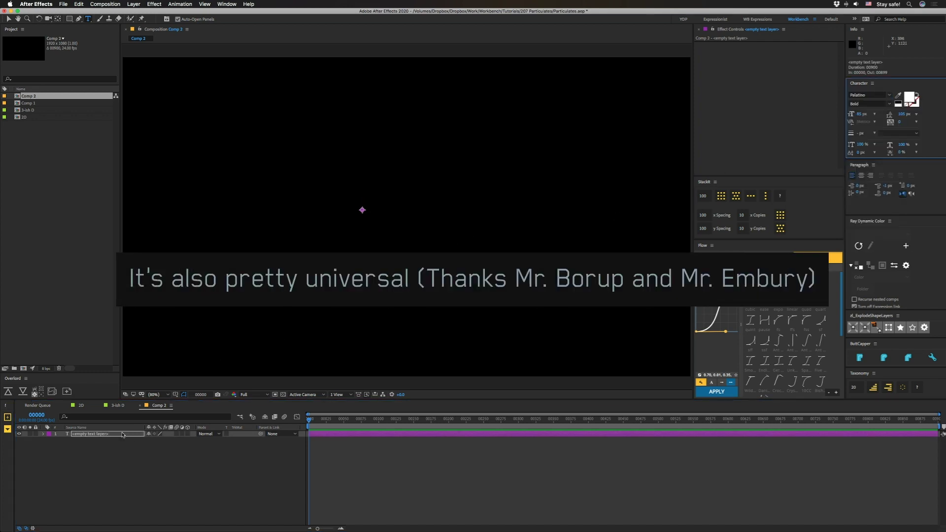
click(122, 434)
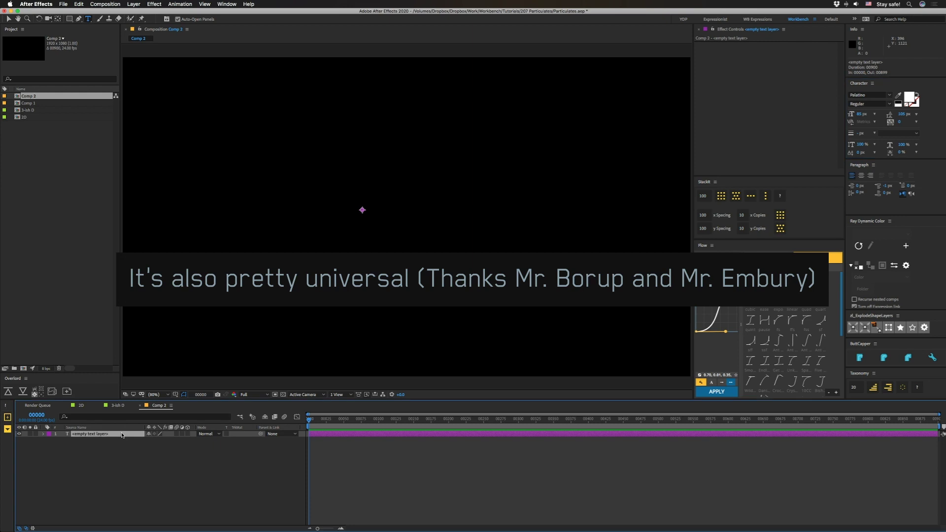
Step: Give Source Text the expression '.'.repeat(500) to draw a row of periods
click(43, 434)
click(50, 440)
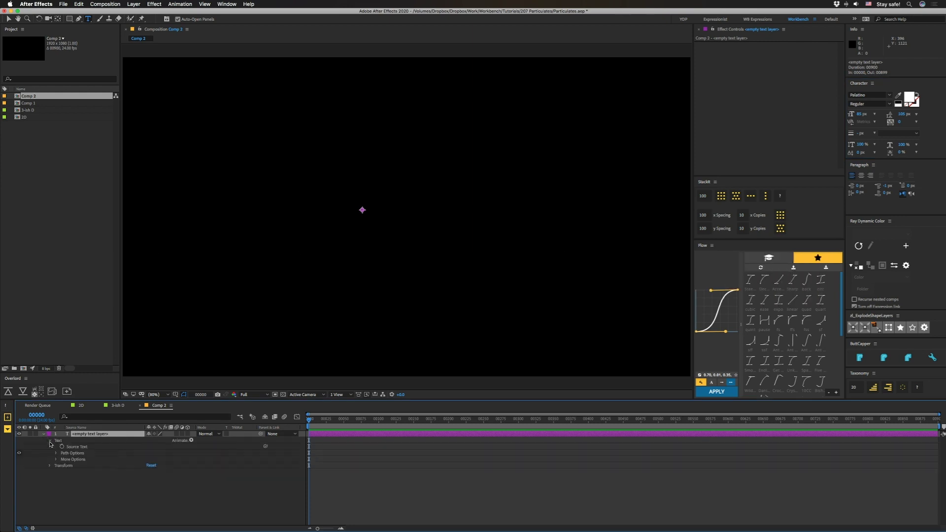
alt+click(63, 447)
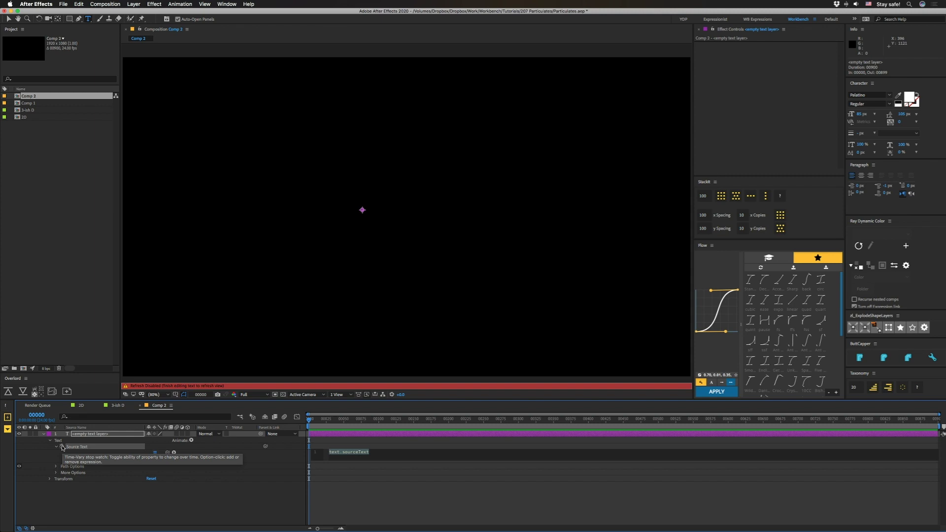
text('.'.repeat(500);)
key(KP_Enter)
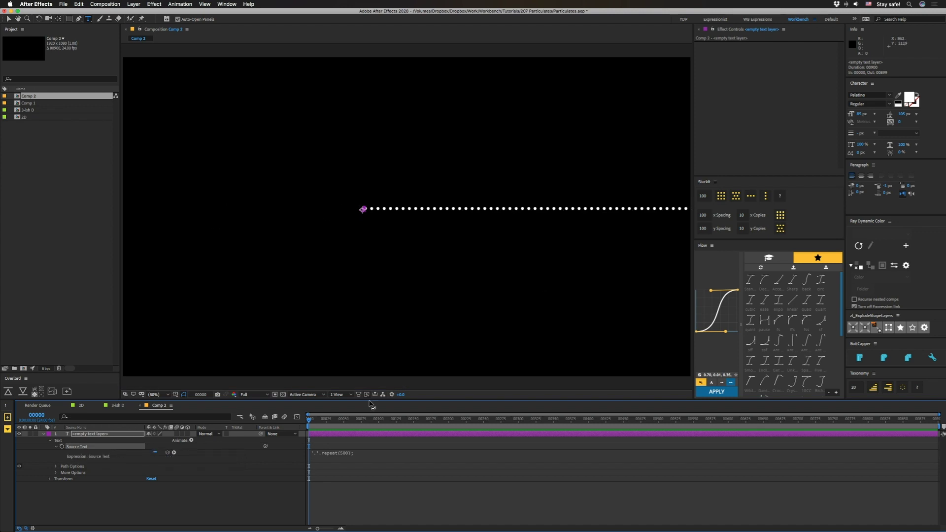
click(79, 19)
Step: Draw a two-point diagonal mask from bottom left to top right and set the text Path to Mask 1
click(302, 360)
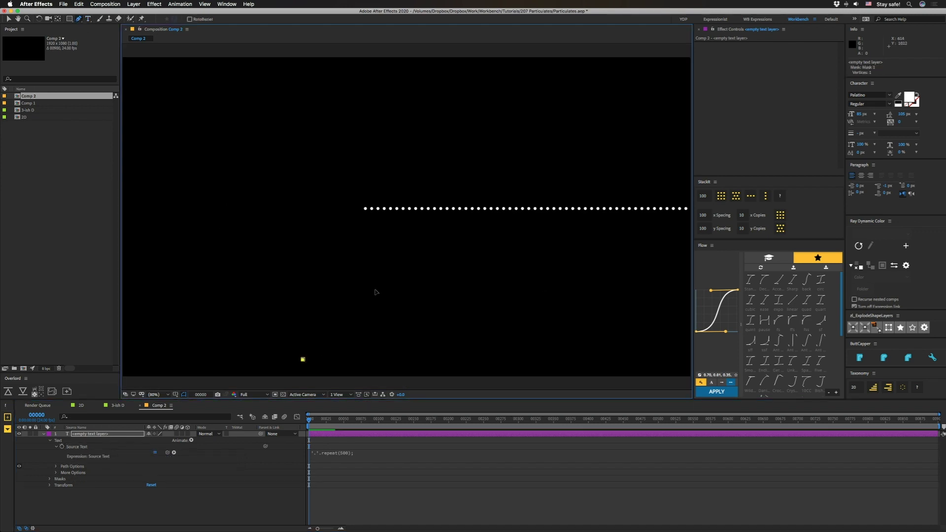
click(515, 85)
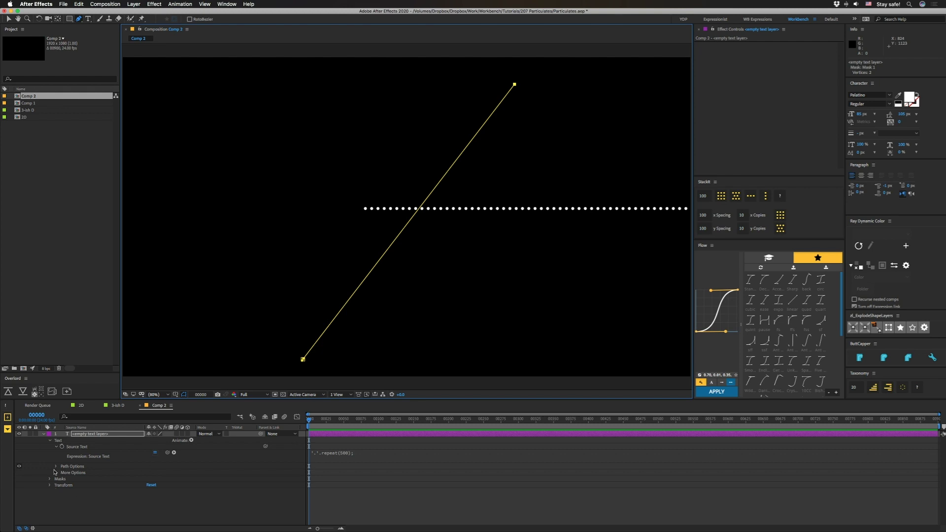
click(55, 466)
click(167, 472)
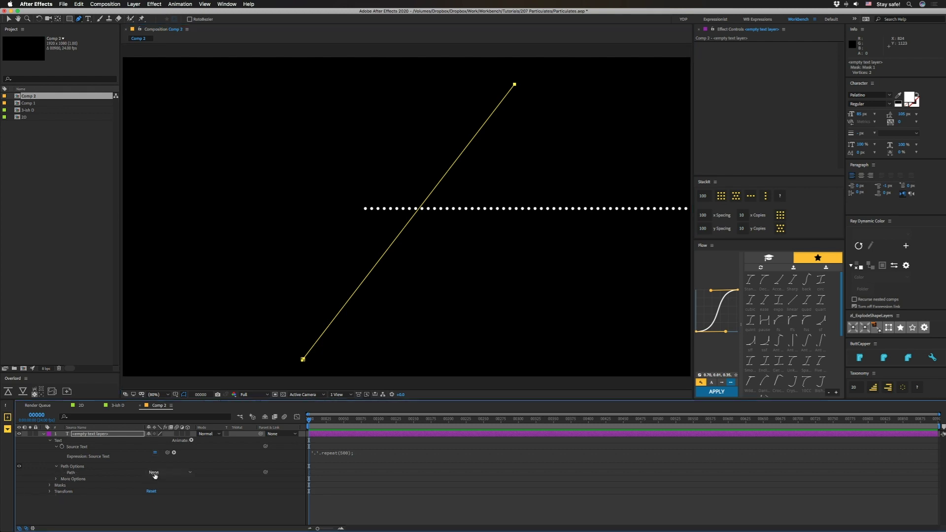
click(169, 488)
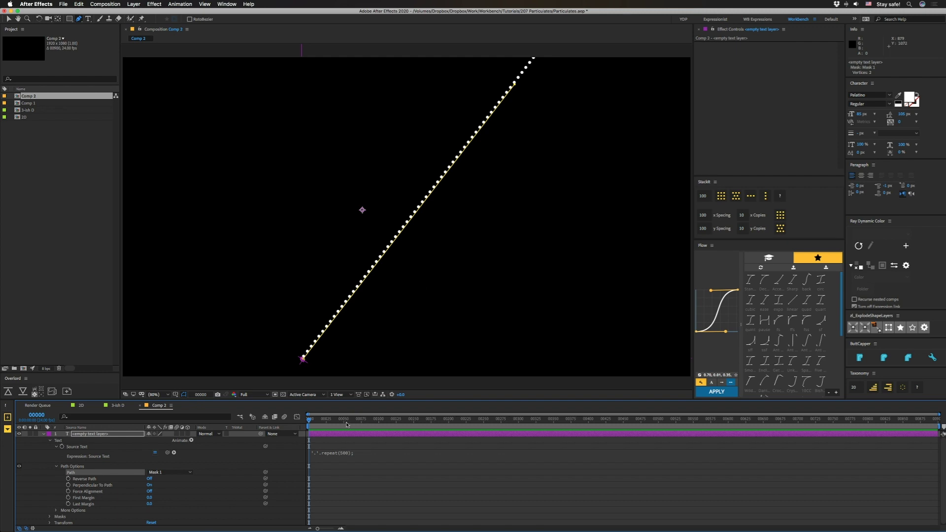
click(56, 466)
click(191, 440)
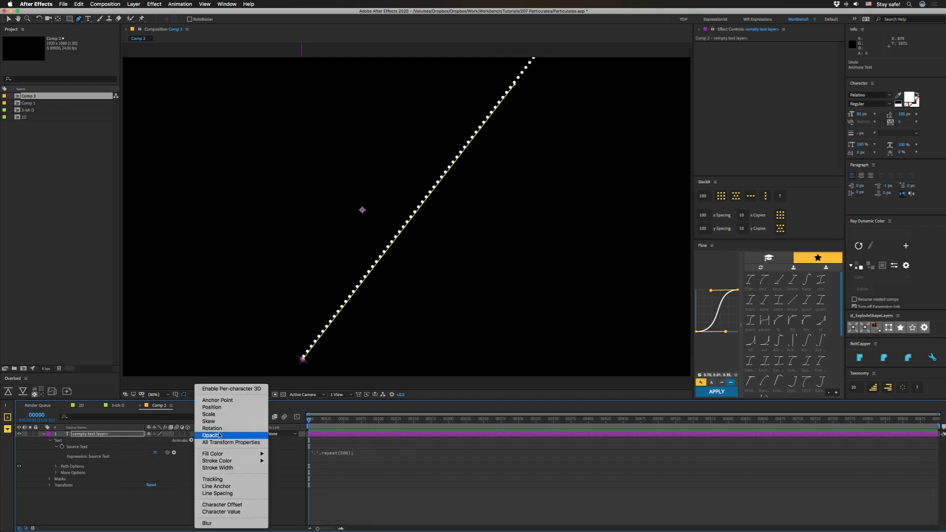
Step: Add a Position animator with a Wiggly Selector and delete Range Selector 1
click(217, 408)
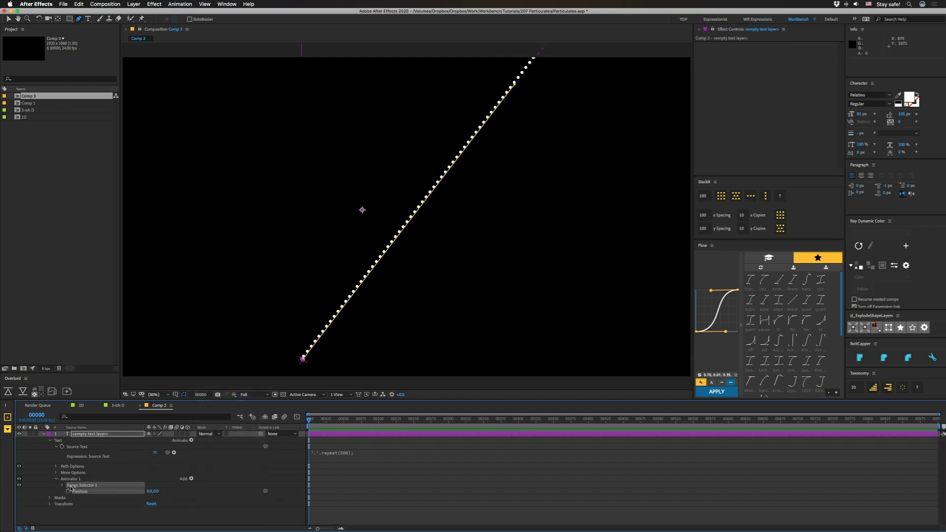
click(192, 479)
mouse_move(217, 490)
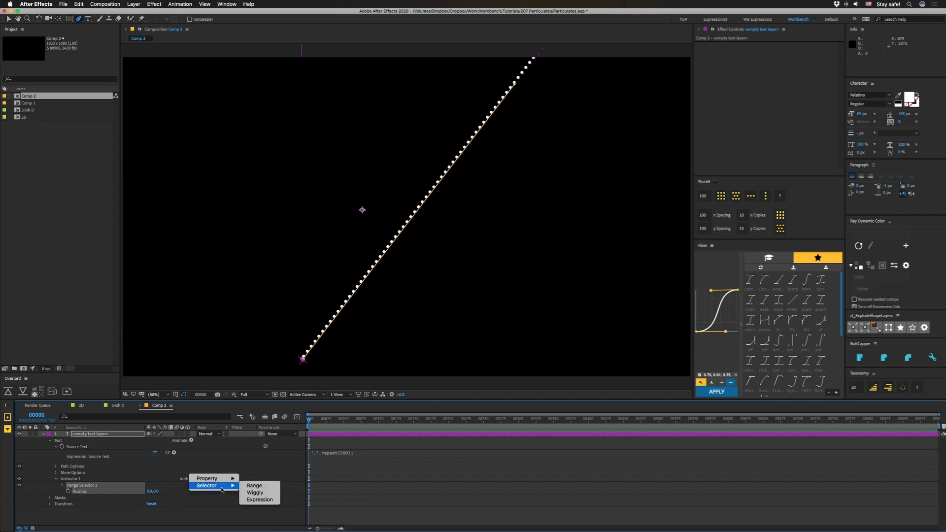
click(249, 494)
click(90, 485)
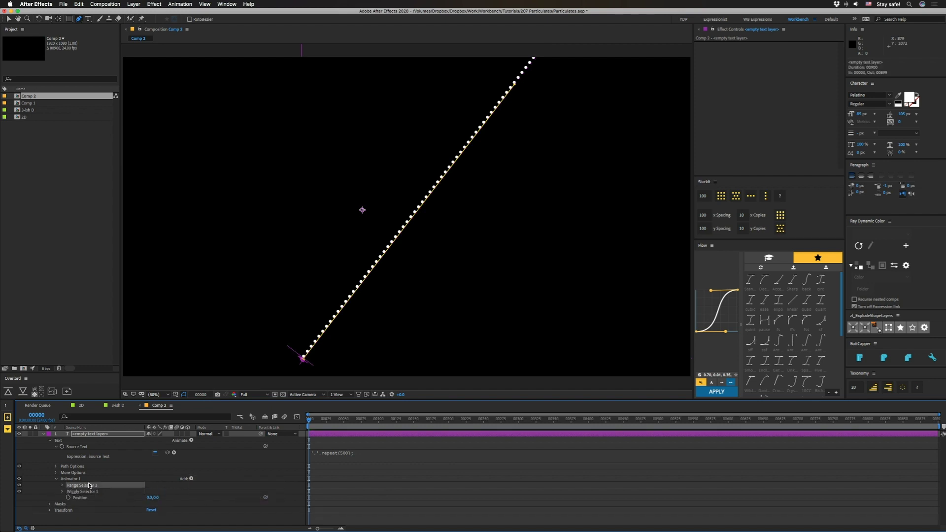
key(Delete)
Step: Set the animator Position to 213, 595 and Wiggles/Second to 0
scroll(72, 487, down, 3)
click(62, 440)
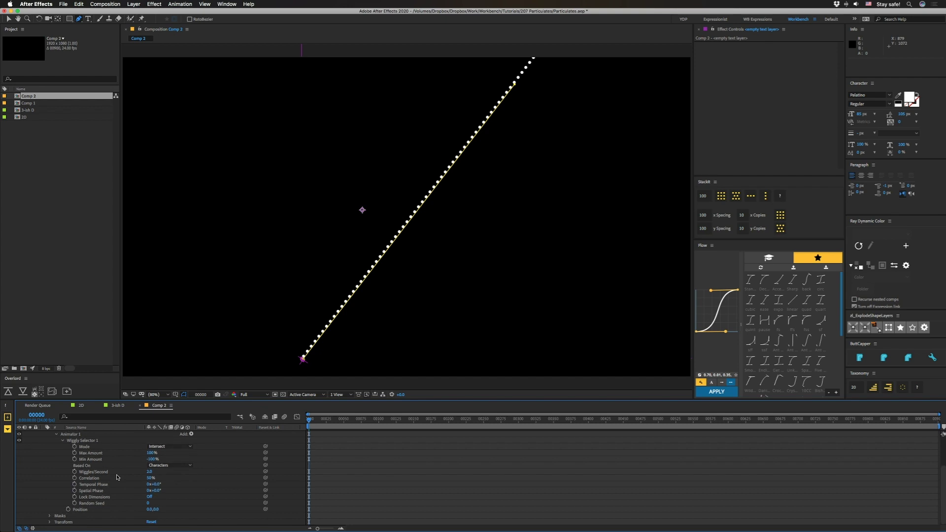
drag(156, 509, 232, 508)
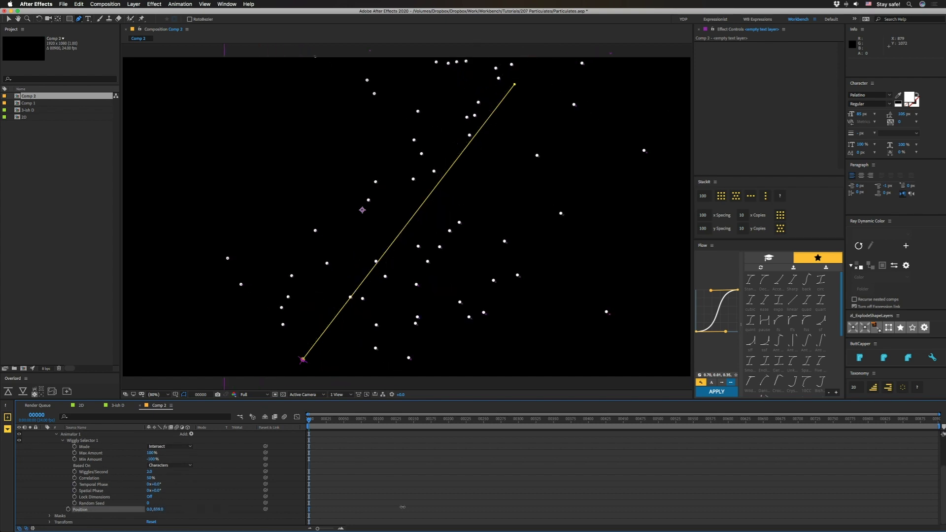
drag(147, 510, 288, 331)
click(149, 472)
text(0)
key(Return)
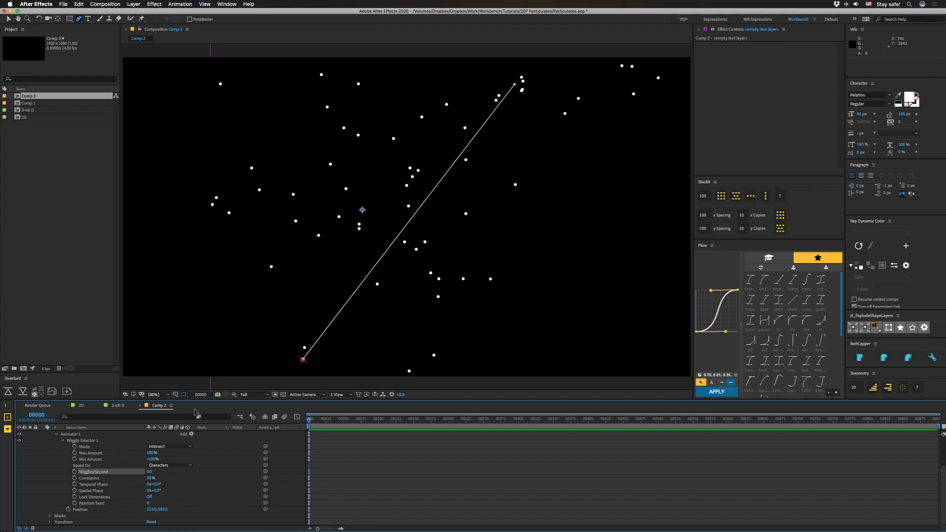
scroll(117, 456, up, 3)
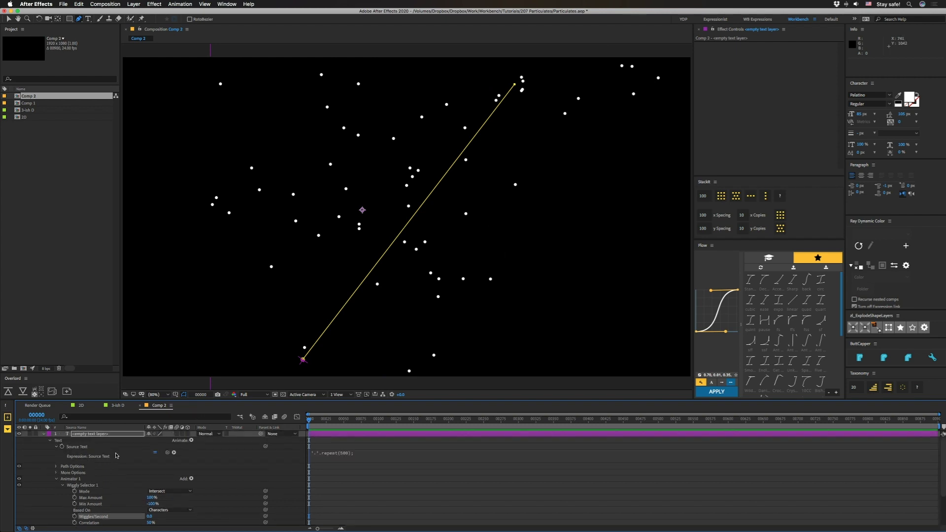
Step: Rename Animator 1 to 'Initial' and scrub the font size down for smaller dots
click(55, 480)
click(67, 479)
key(Return)
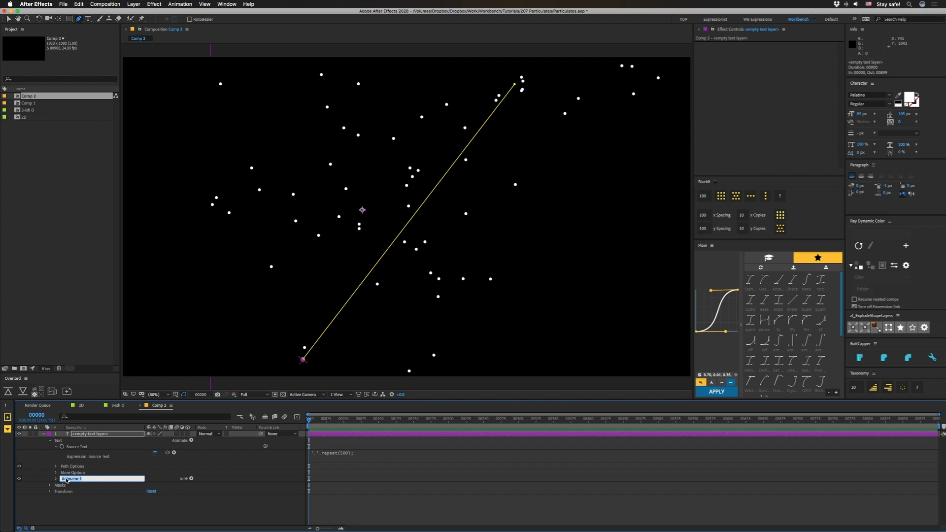
text(Spread)
key(Return)
text(Initial)
key(Return)
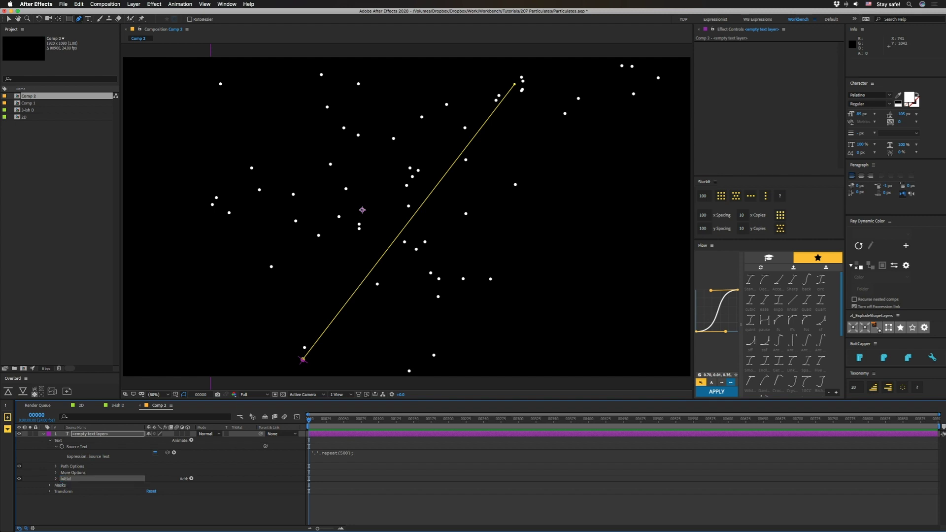
drag(862, 116, 849, 116)
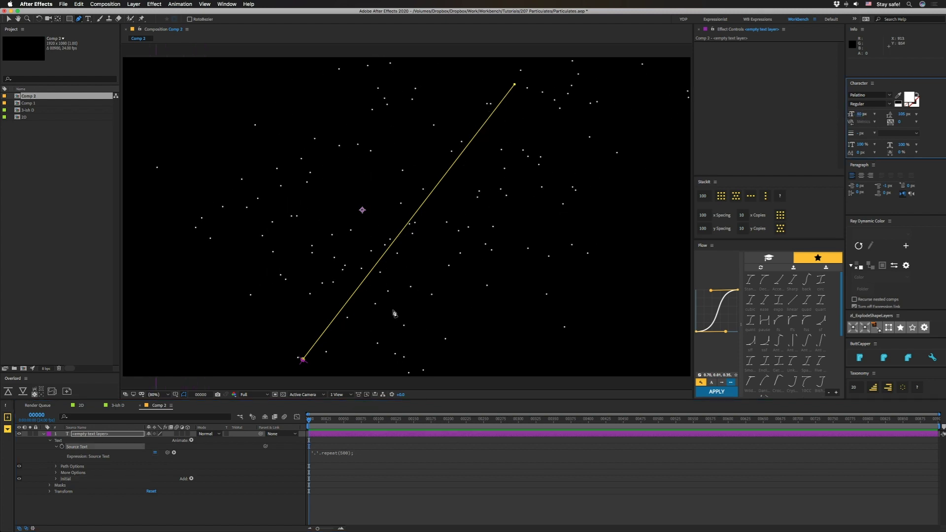
Step: Add a new Position animator with a Rotation property and a Wiggly Selector
click(192, 441)
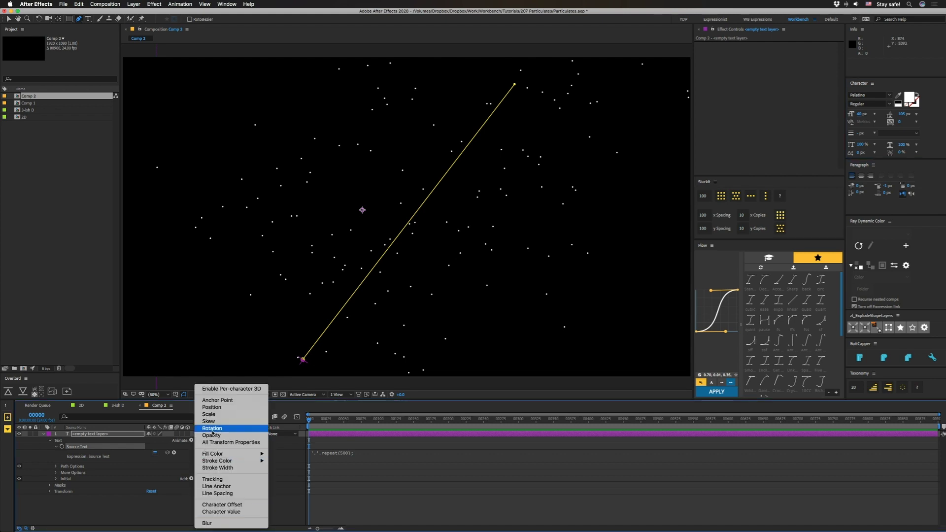
click(216, 408)
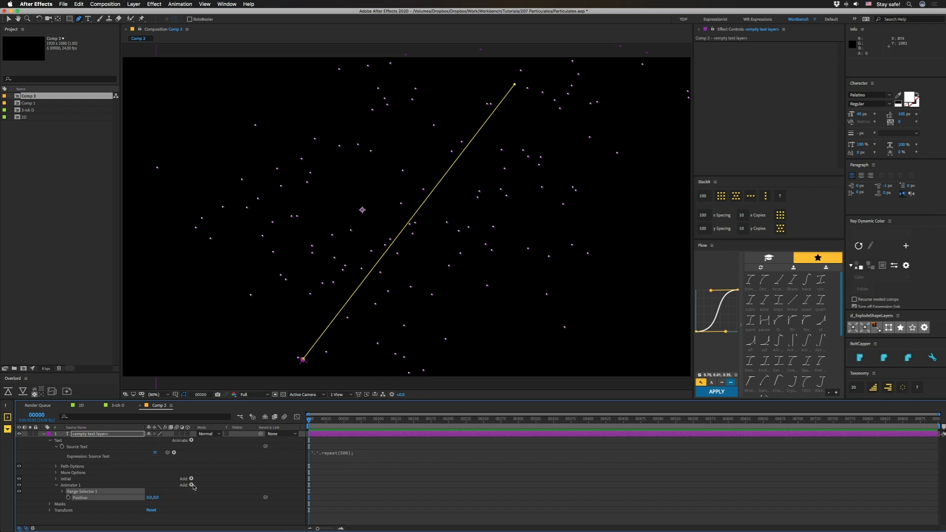
click(192, 485)
mouse_move(207, 486)
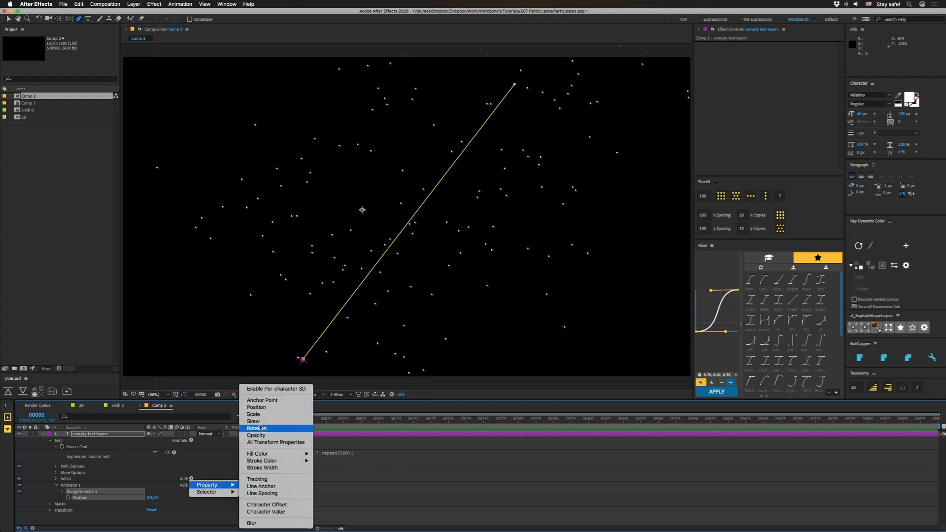
click(257, 429)
click(191, 485)
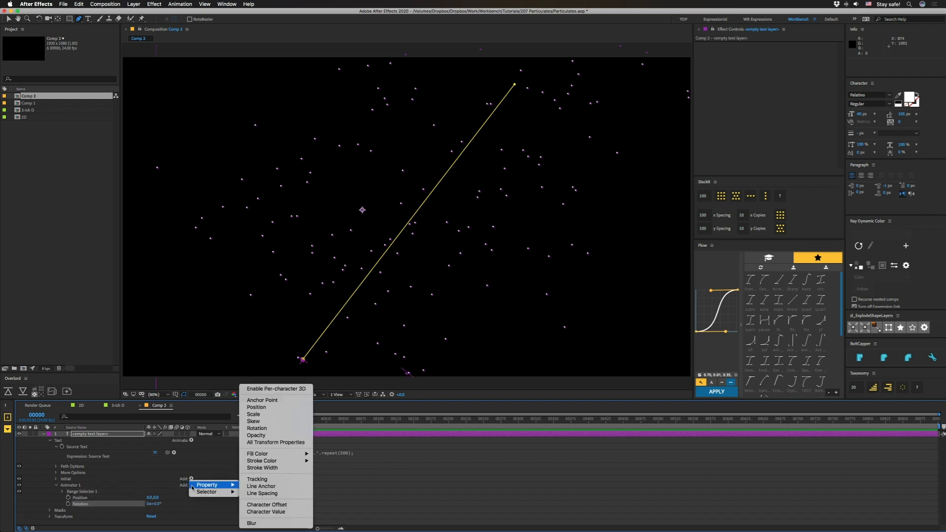
mouse_move(212, 492)
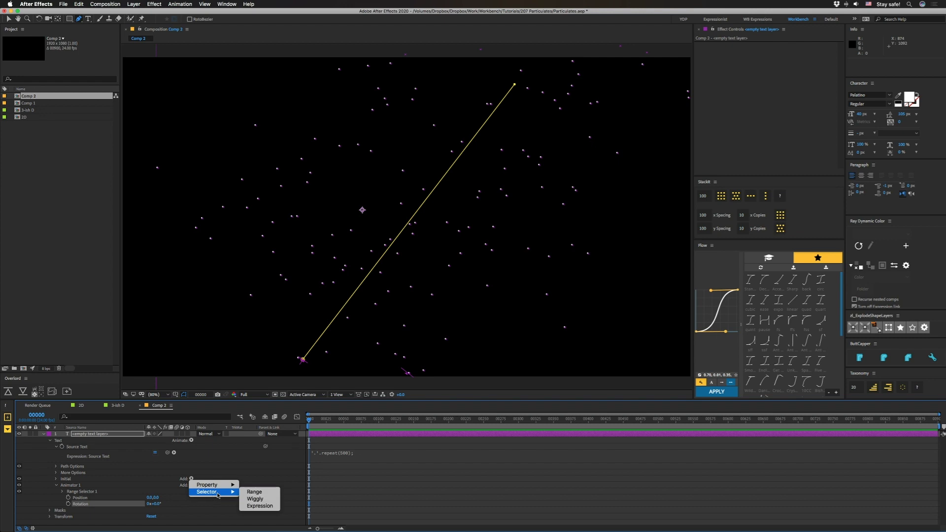
click(255, 499)
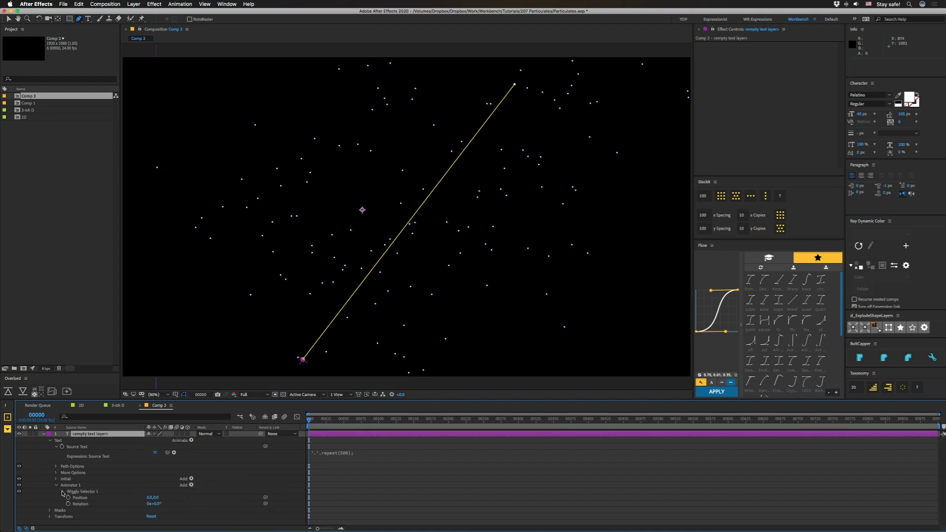
click(63, 491)
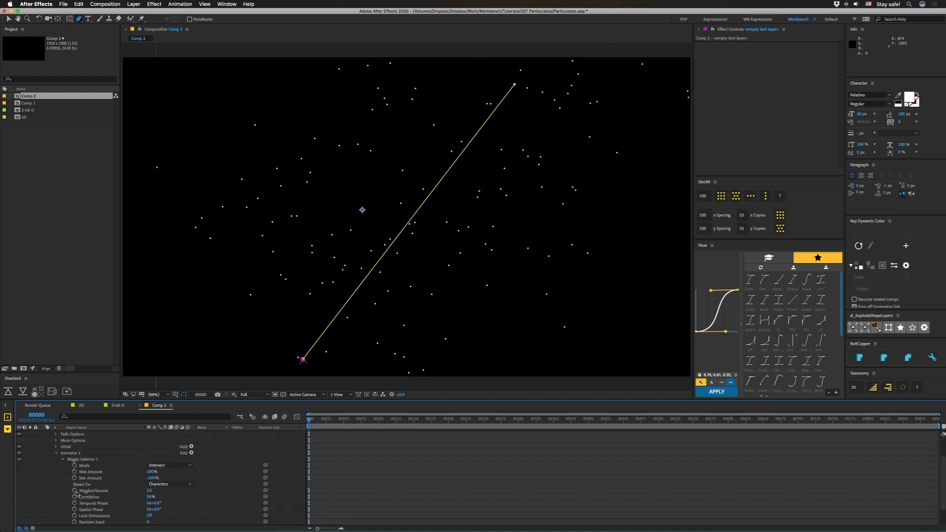
Step: Set Wiggles/Second to 0.2, Position offset to 337, 175, and Rotation to 1x
click(150, 491)
text(0.5)
key(Return)
click(149, 491)
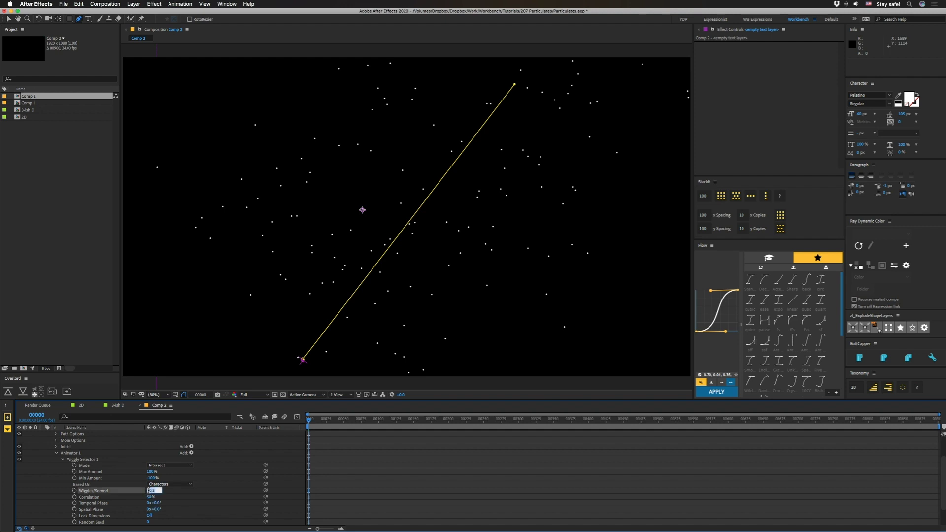
text(0.2)
key(Return)
scroll(229, 495, down, 2)
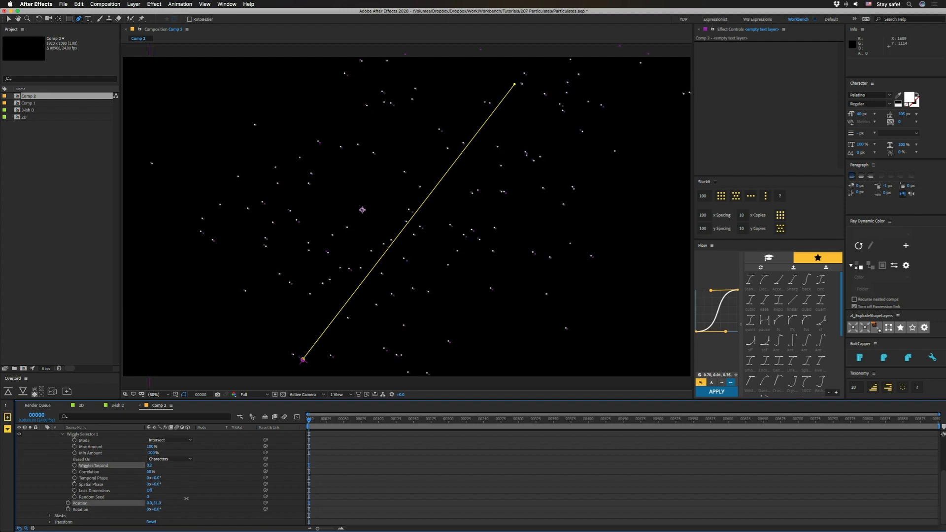
drag(229, 495, 253, 490)
click(149, 509)
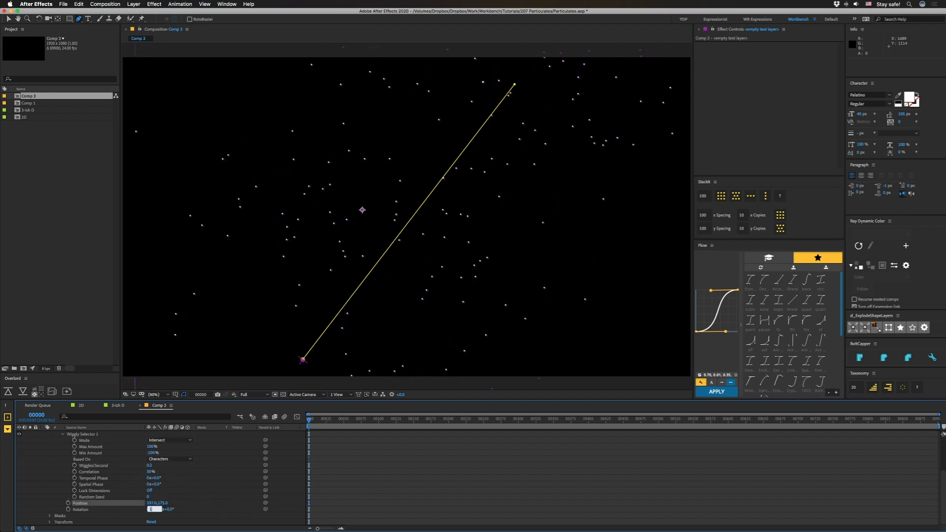
key(Return)
drag(309, 420, 392, 419)
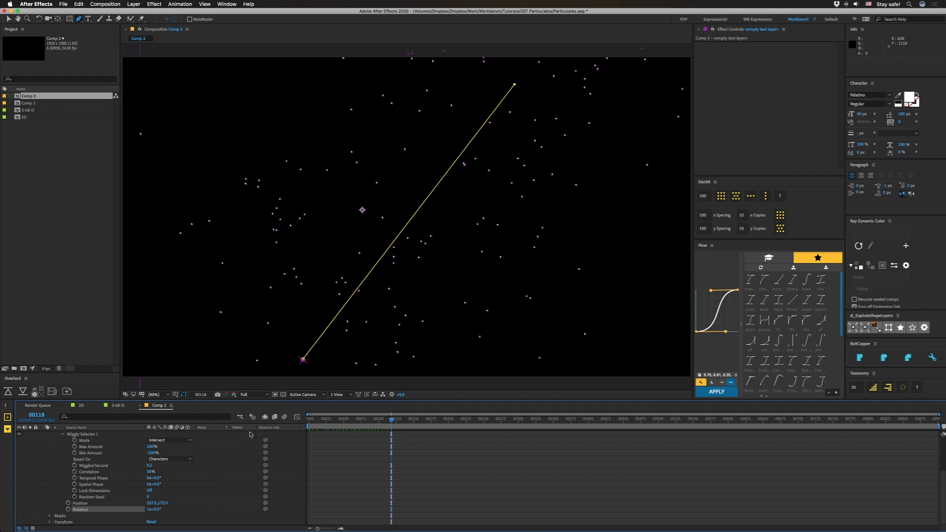
scroll(148, 466, up, 4)
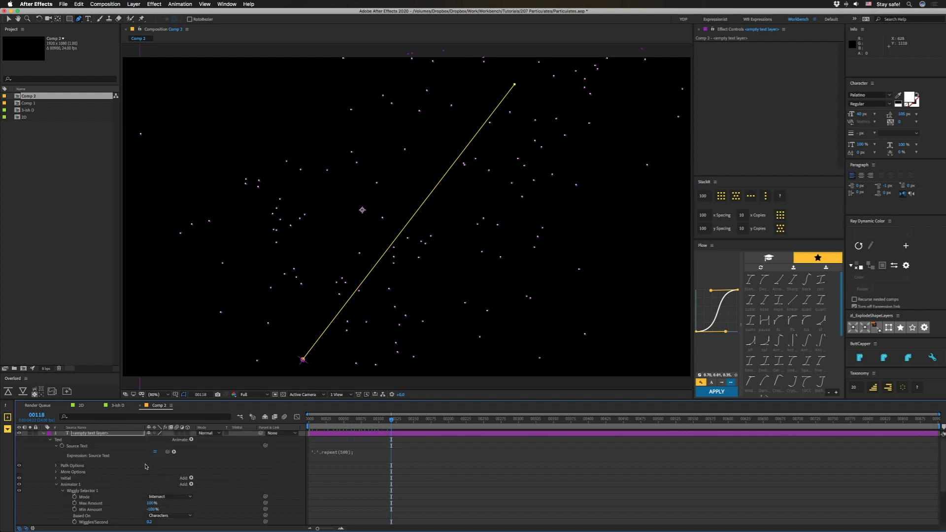
Step: Give First Margin the expression value + time * 200 and preview the drift
click(56, 465)
alt+click(68, 497)
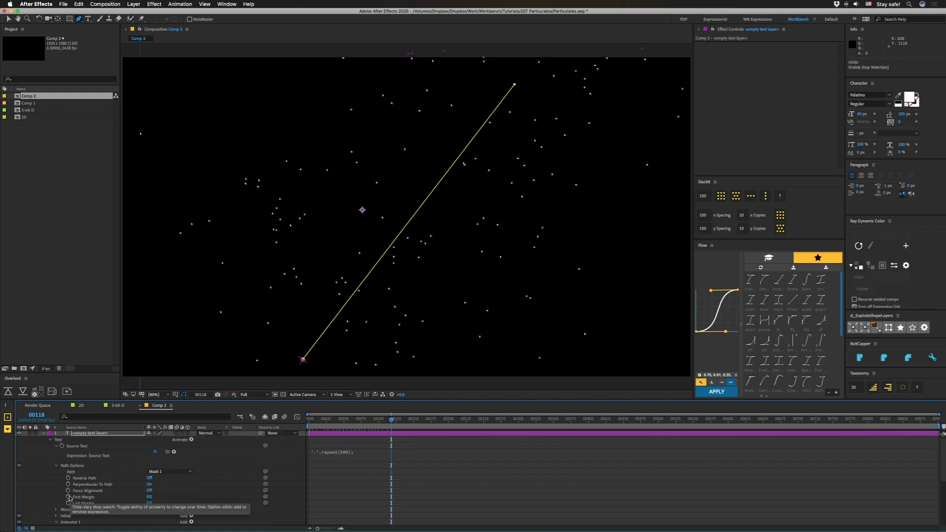
key(Home)
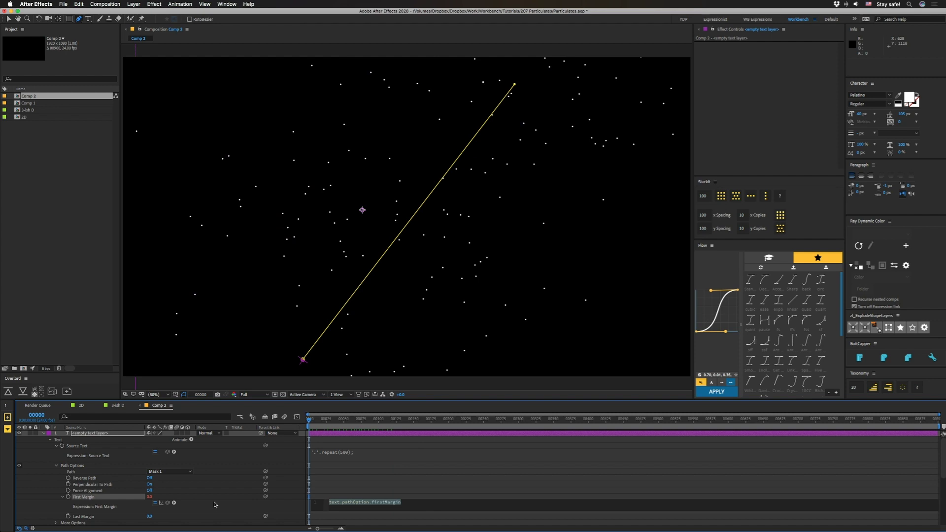
text(v)
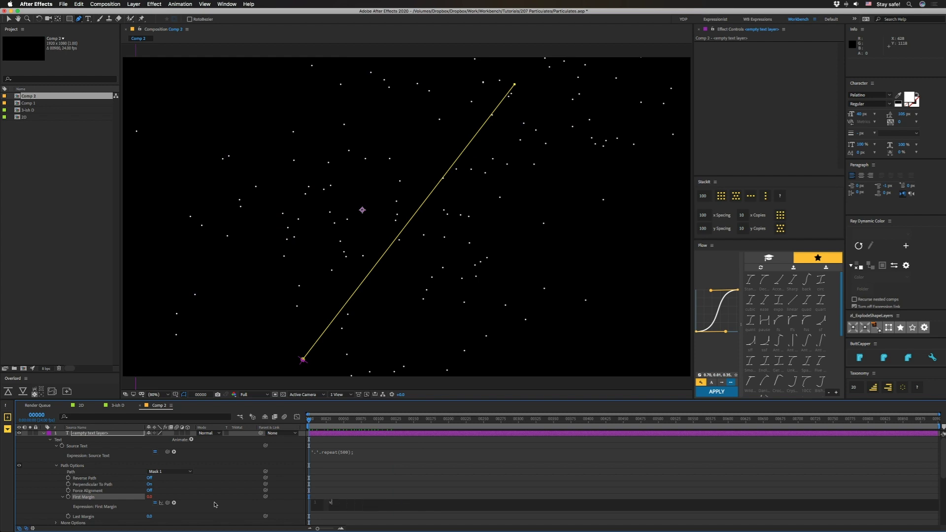
text(alue + time)
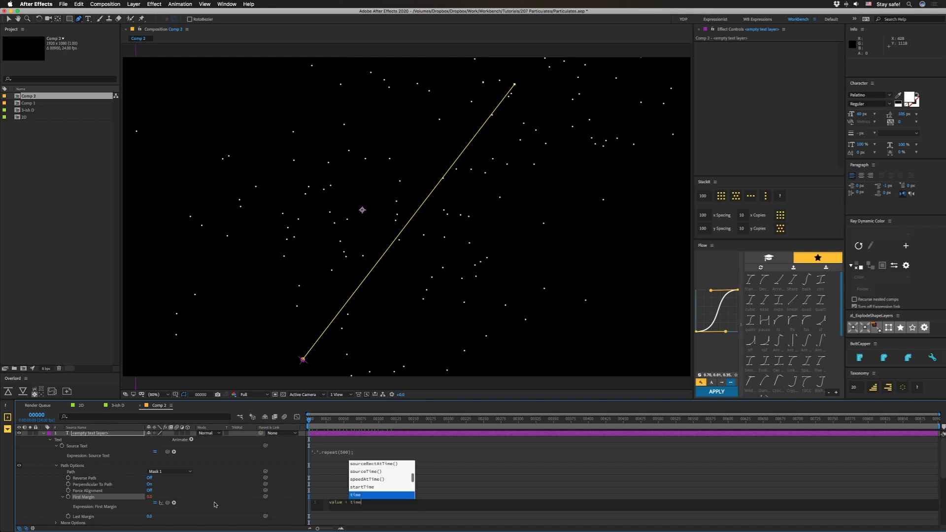
text( *2)
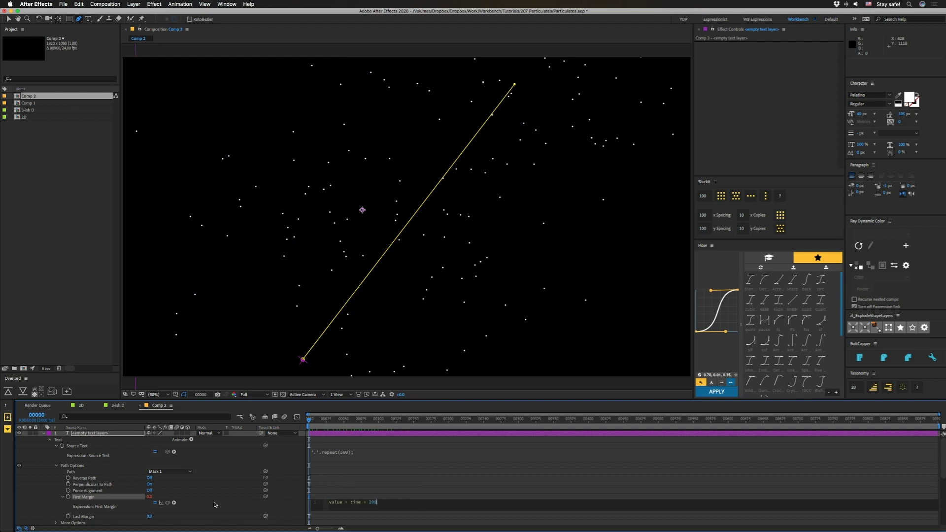
key(KP_Enter)
key(space)
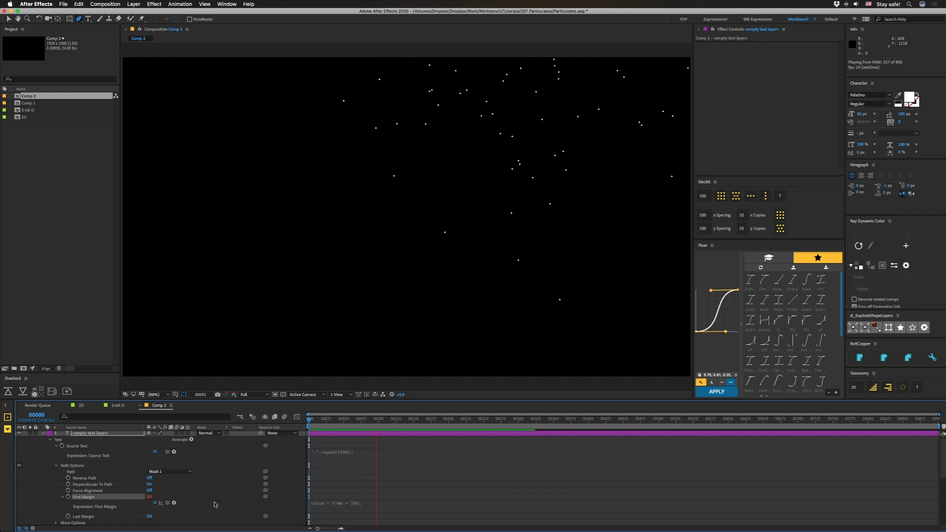
key(space)
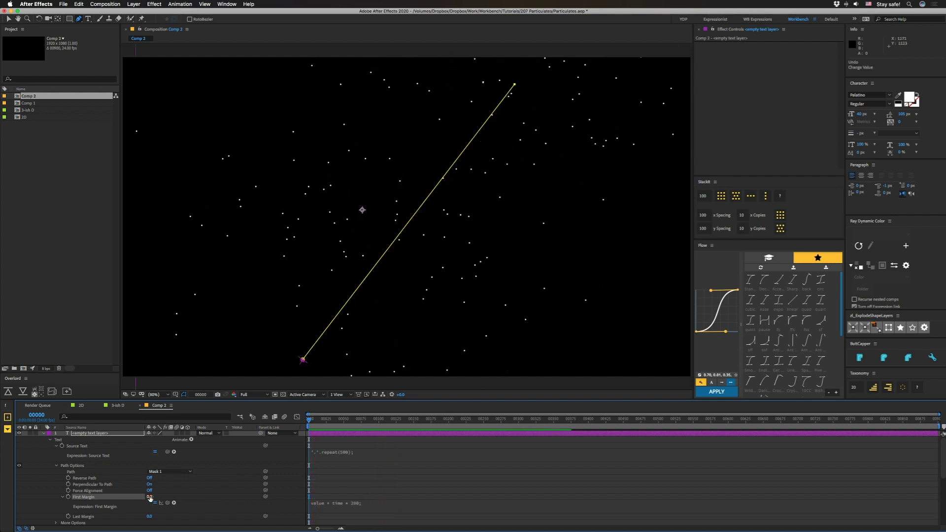
Step: Scrub First Margin to -3686 and preview the drifting particles
drag(149, 497, 88, 499)
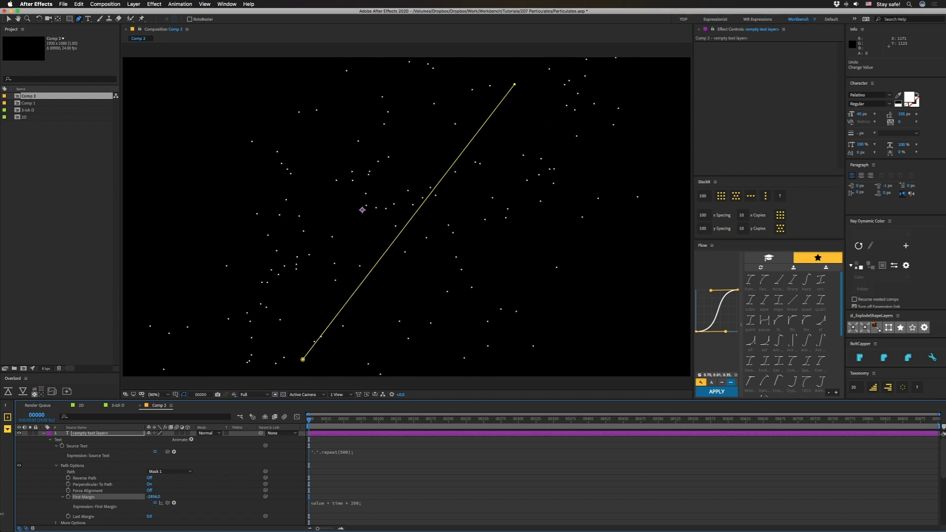
drag(150, 497, 92, 504)
drag(127, 492, 127, 497)
key(F2)
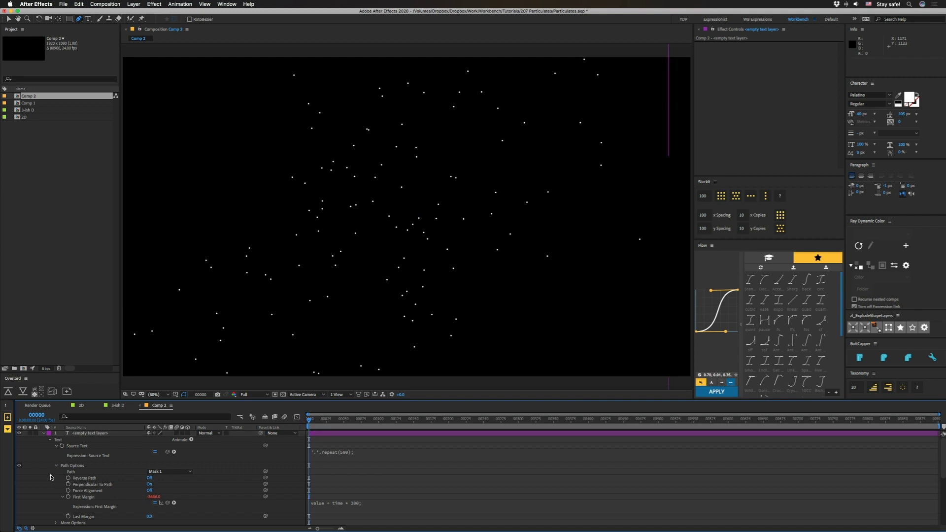
key(space)
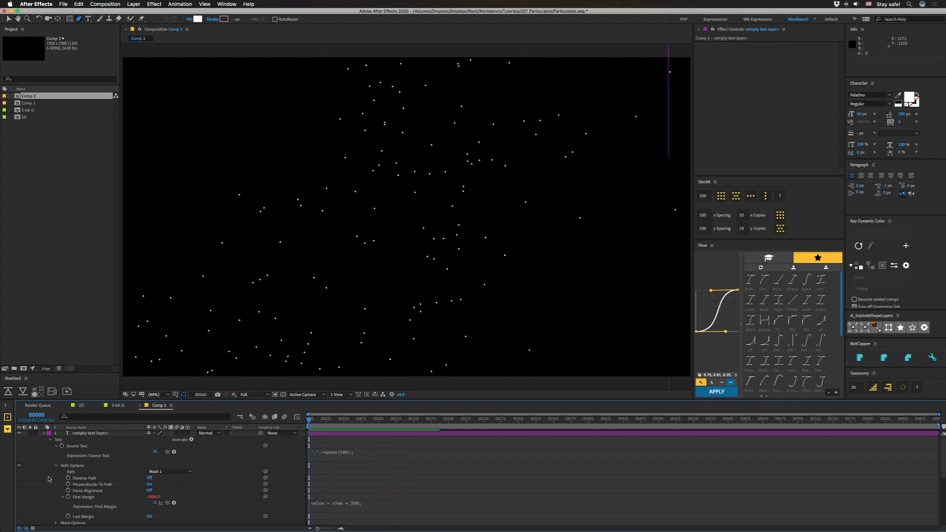
Step: Rename the second animator to 'Moving Particles'
key(space)
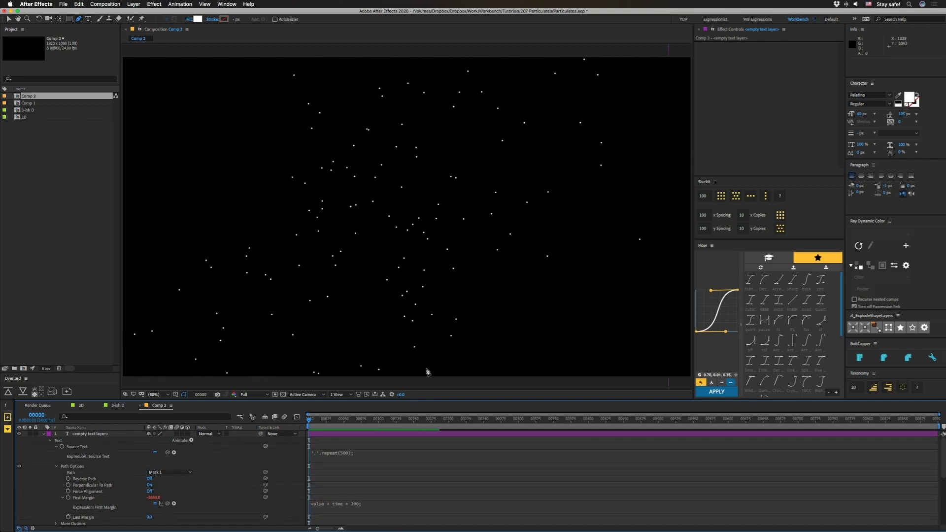
scroll(113, 472, down, 5)
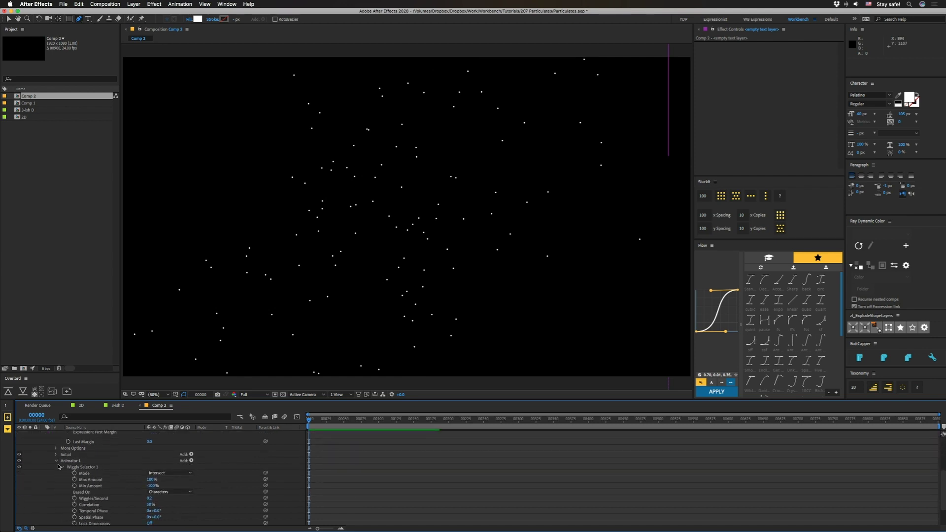
click(70, 461)
key(Return)
text(Moving Pa)
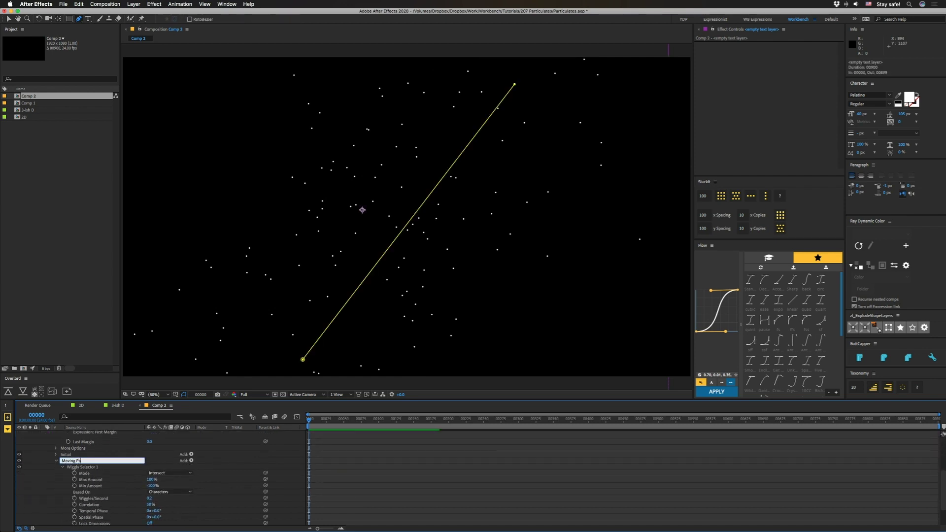
text(rticles)
key(Return)
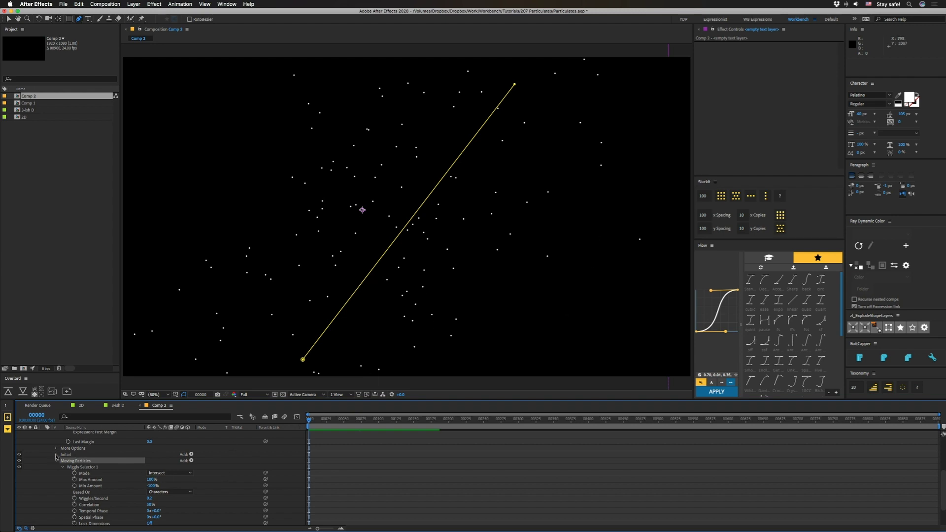
Step: Raise the Initial animator's Position Y offset to about 1330
key(super+z)
drag(164, 523, 396, 203)
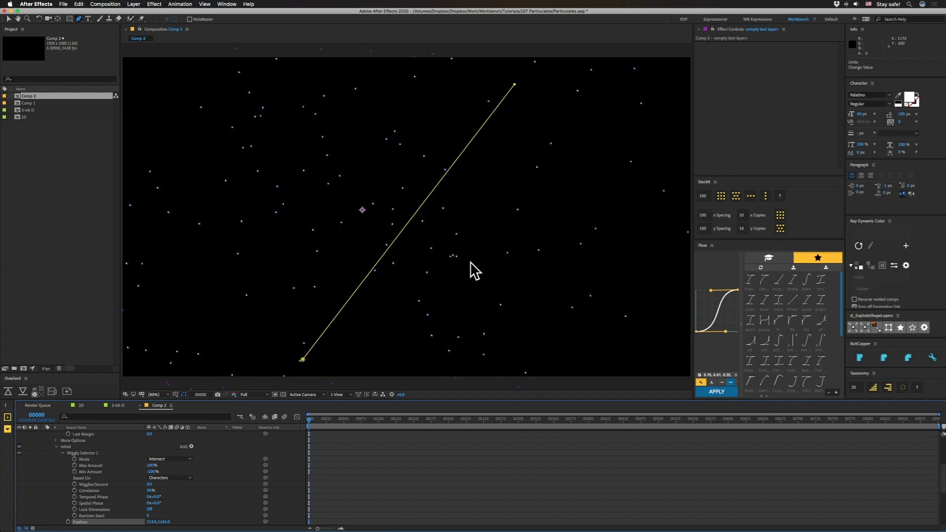
drag(156, 522, 307, 523)
click(57, 447)
Step: Undo the blur added to the wrong animator and add a new animator with Blur
click(57, 453)
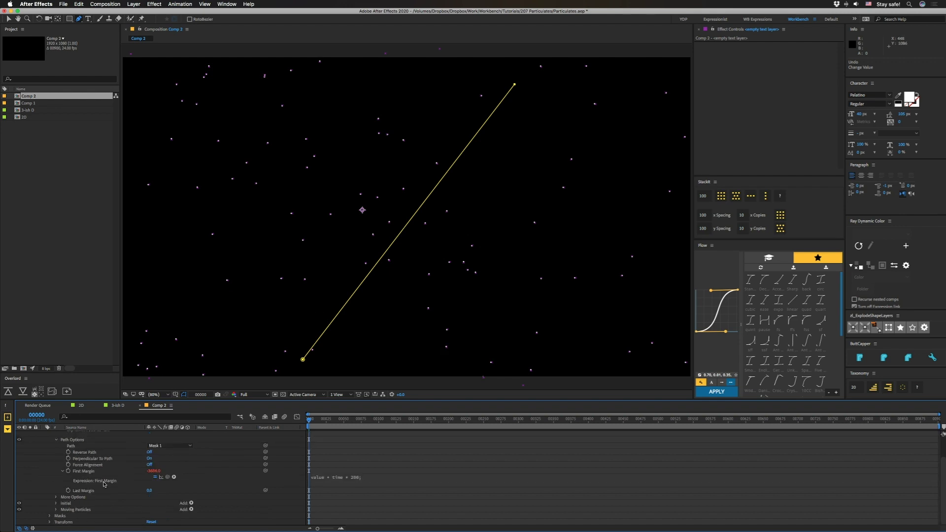
scroll(121, 488, up, 2)
click(191, 441)
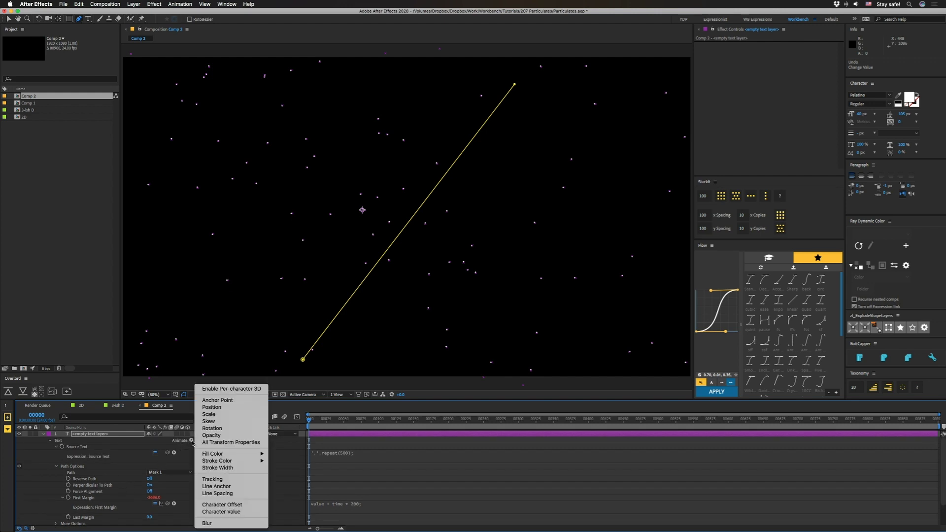
click(227, 521)
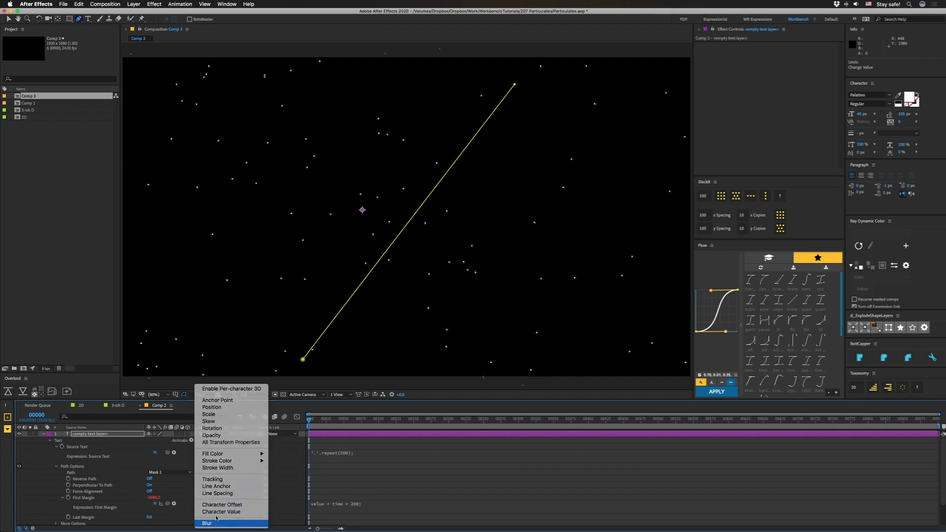
key(super+z)
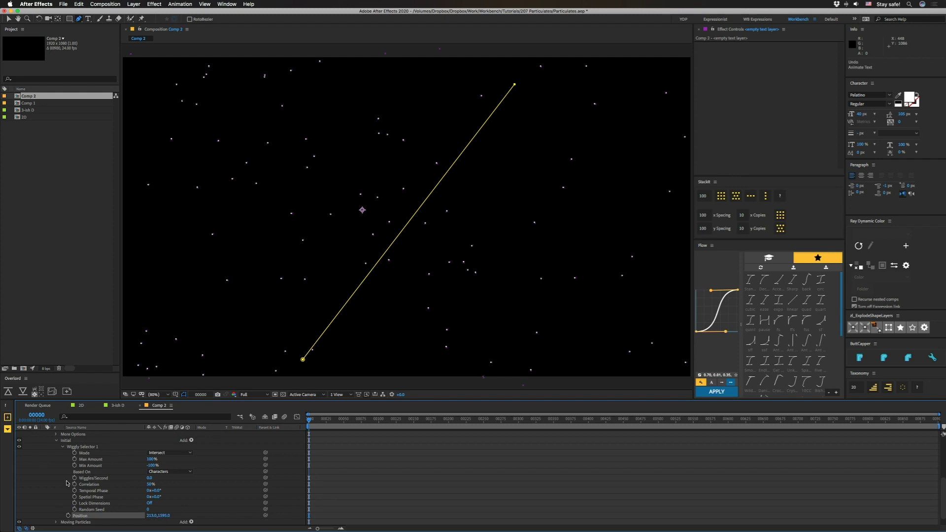
click(56, 441)
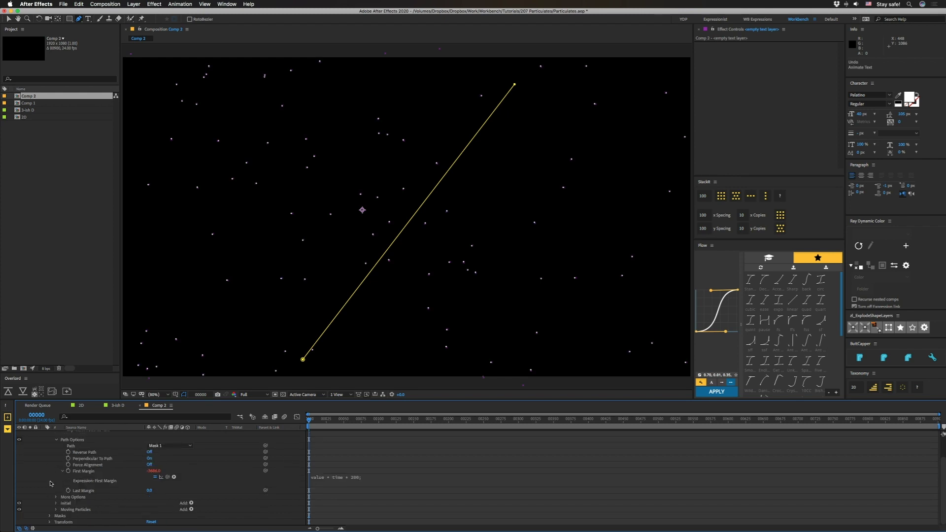
click(50, 483)
scroll(165, 451, up, 2)
click(192, 440)
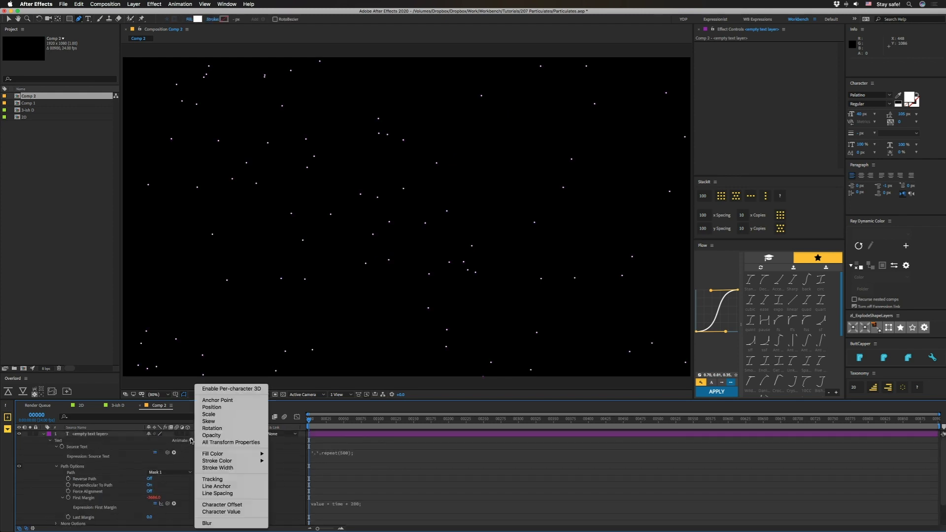
click(203, 524)
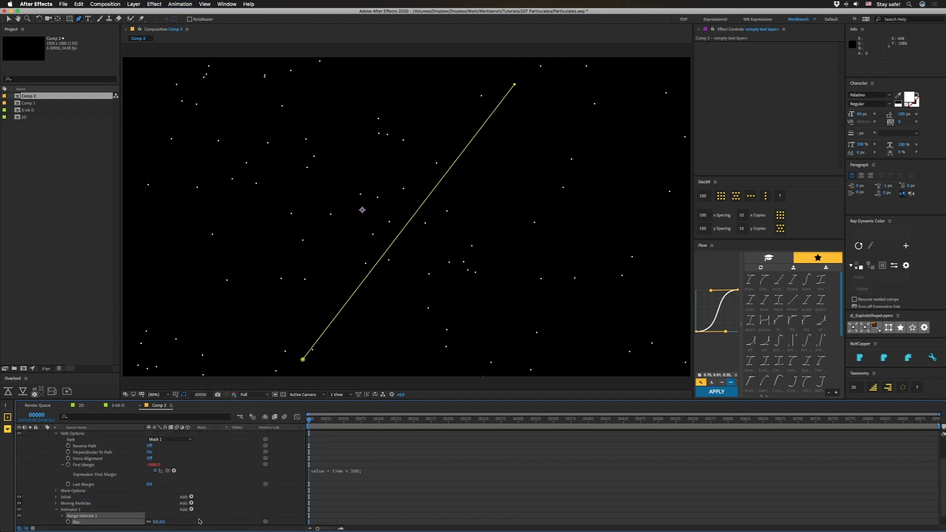
Step: Rename the new animator 'Blur' and set its Range Selector End to 50%
click(70, 510)
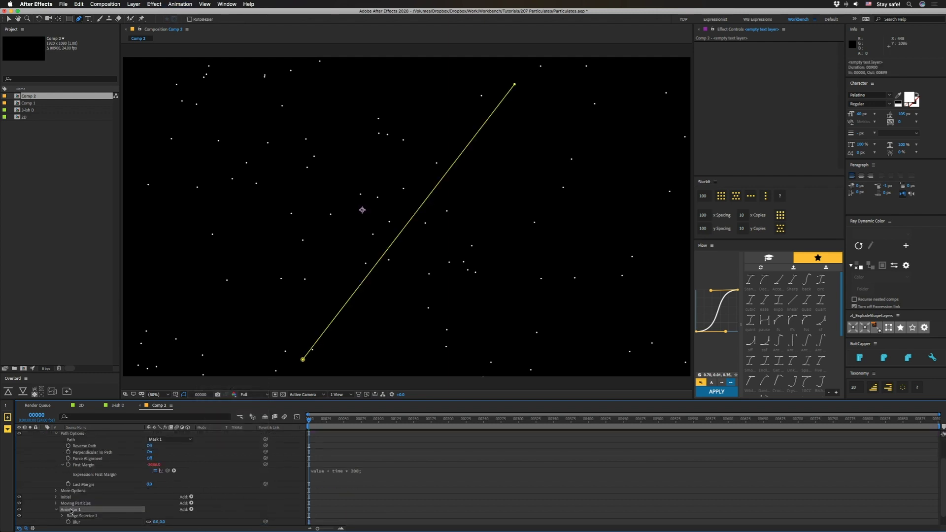
key(Return)
text(Blur)
key(Return)
click(62, 515)
scroll(119, 498, down, 2)
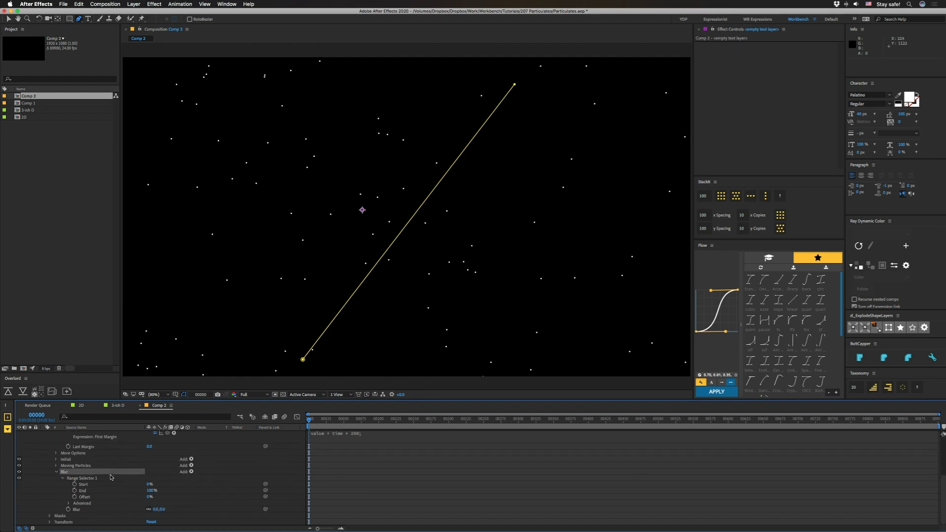
click(150, 490)
key(Return)
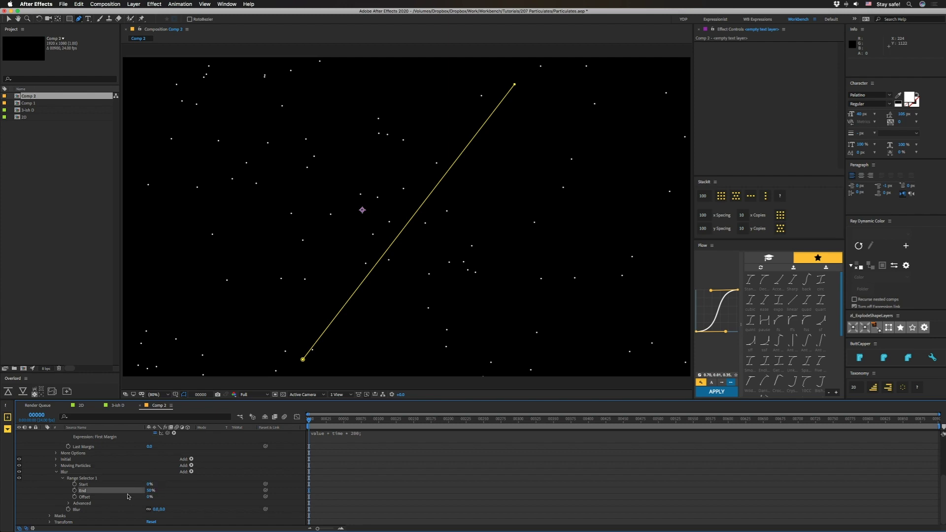
Step: Turn on Randomize Order, scrub the Blur amount, and keep the range Shape at Square
click(68, 503)
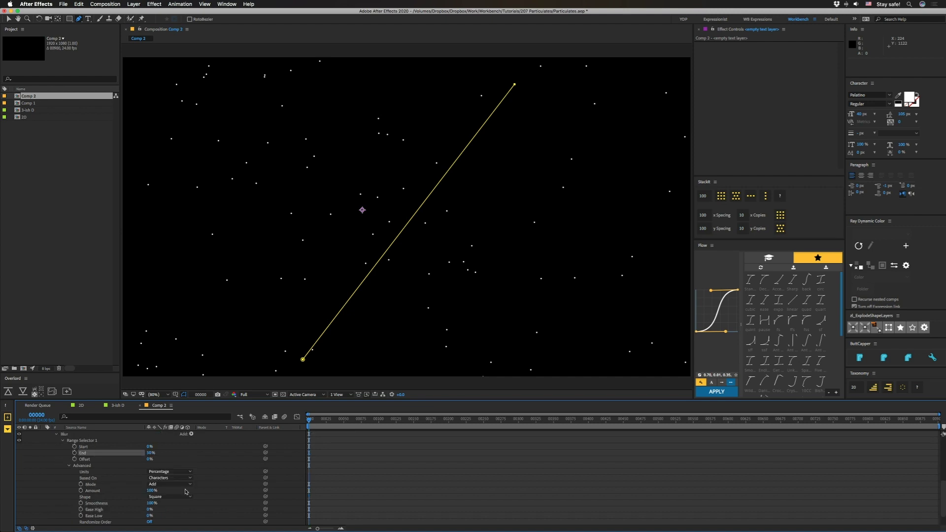
click(150, 523)
scroll(186, 503, down, 2)
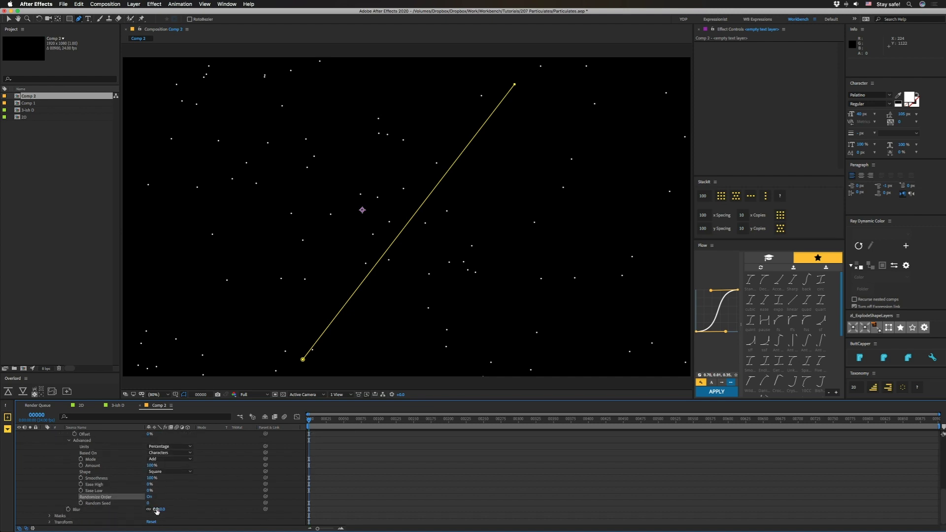
drag(156, 509, 161, 511)
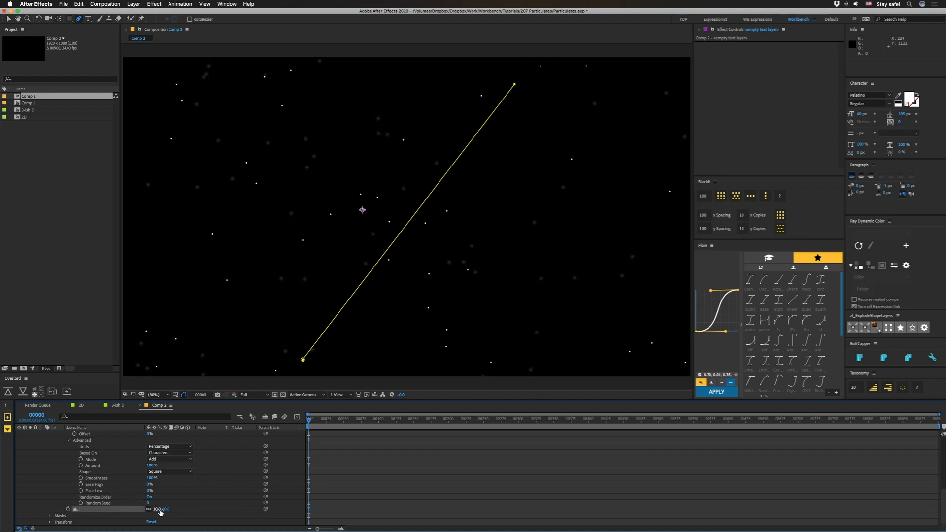
click(158, 472)
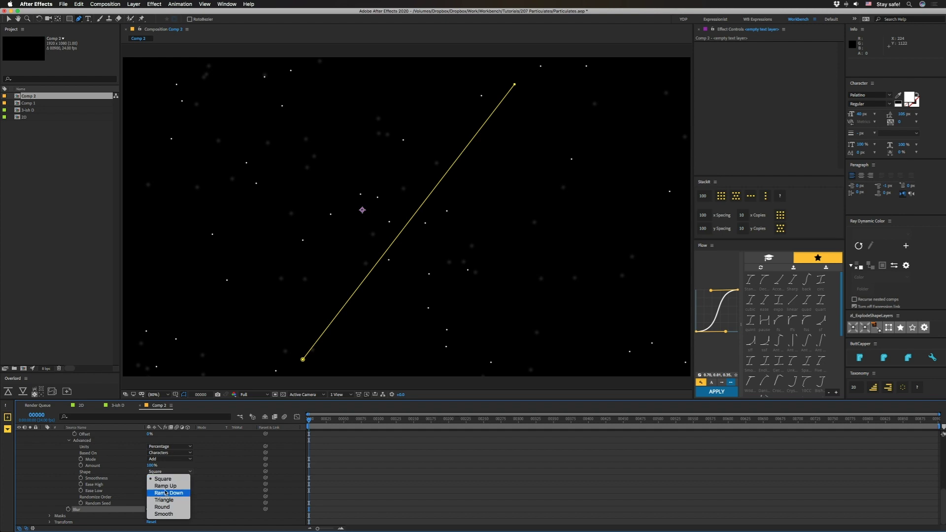
click(165, 493)
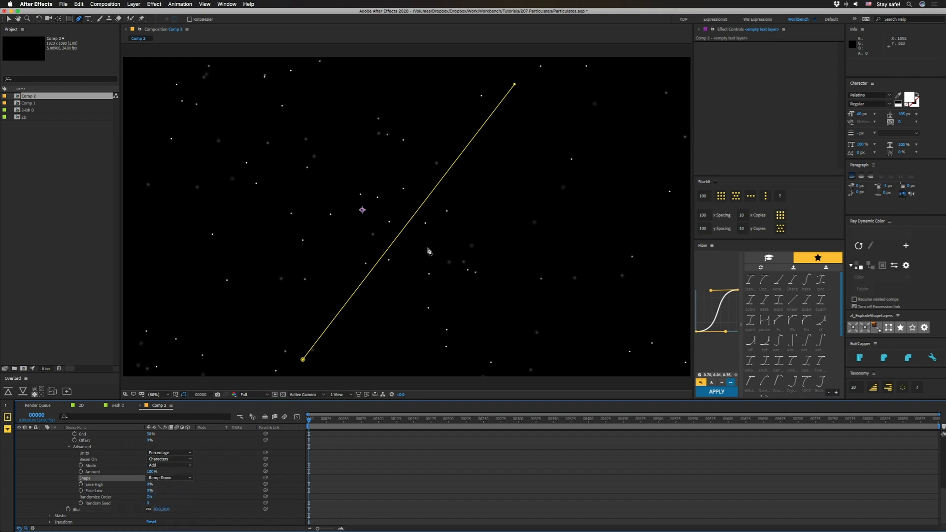
click(185, 476)
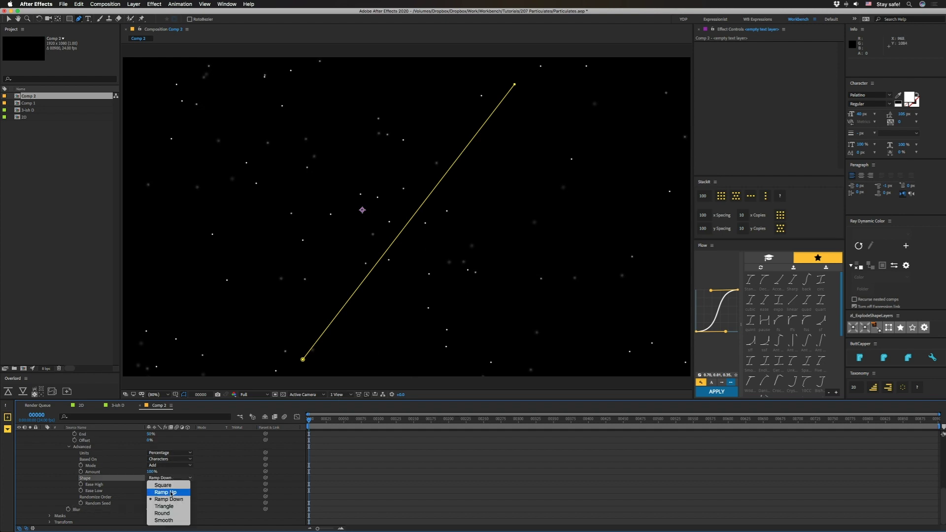
click(165, 490)
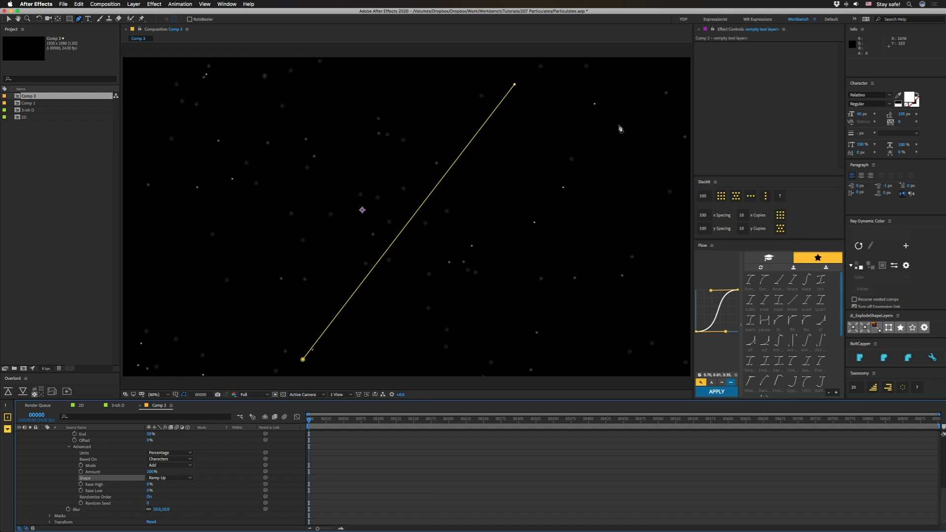
click(183, 478)
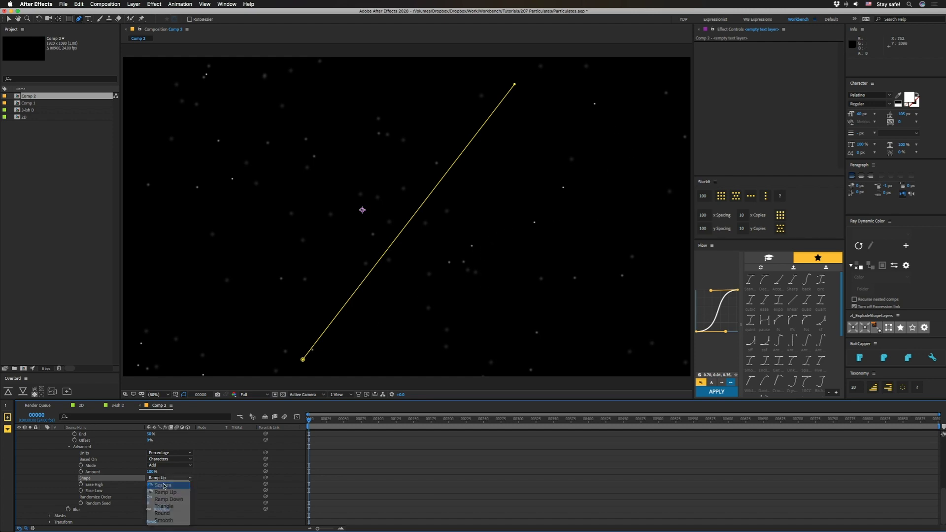
click(163, 485)
scroll(55, 452, up, 3)
Step: Duplicate the Blur animator as Blur 2 and raise its blur amount to 23
click(56, 447)
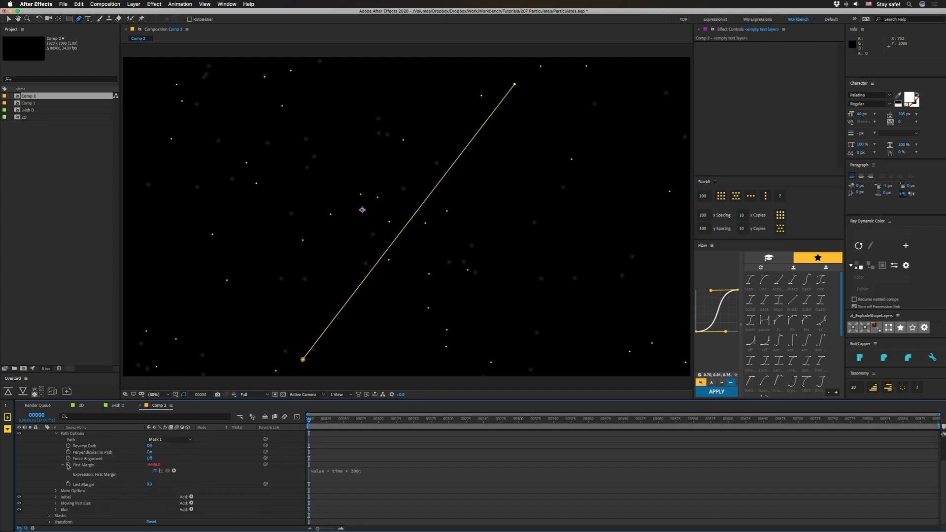
click(65, 510)
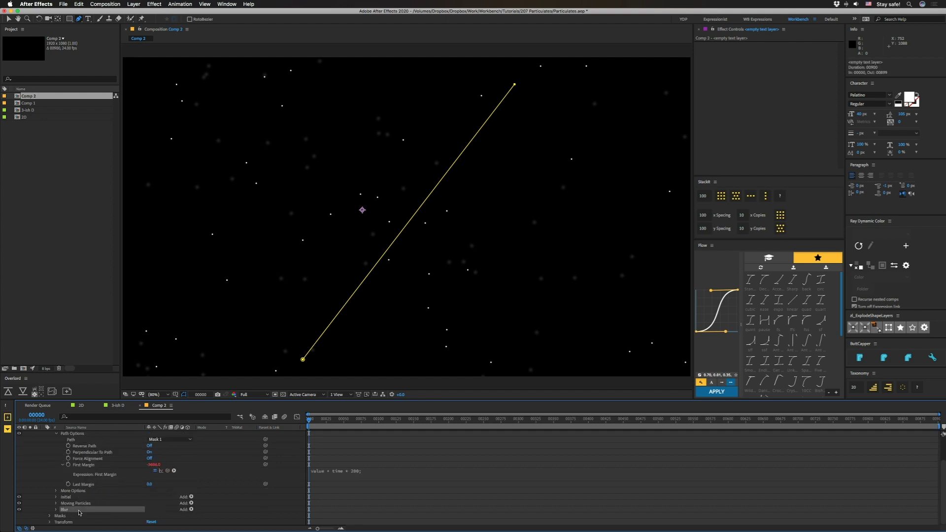
key(super+d)
click(55, 516)
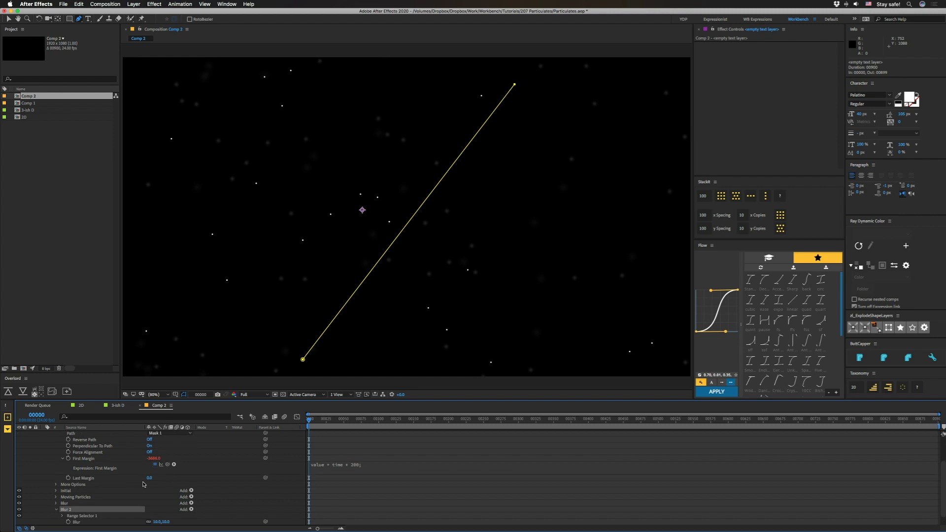
drag(158, 509, 154, 509)
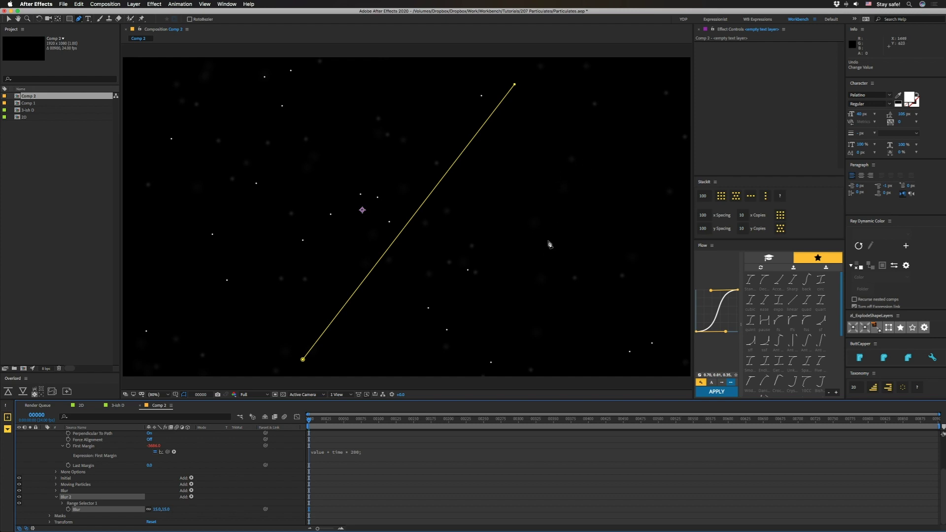
Step: Scrub Blur 2's Random Seed to rescatter its blurred particles
click(62, 503)
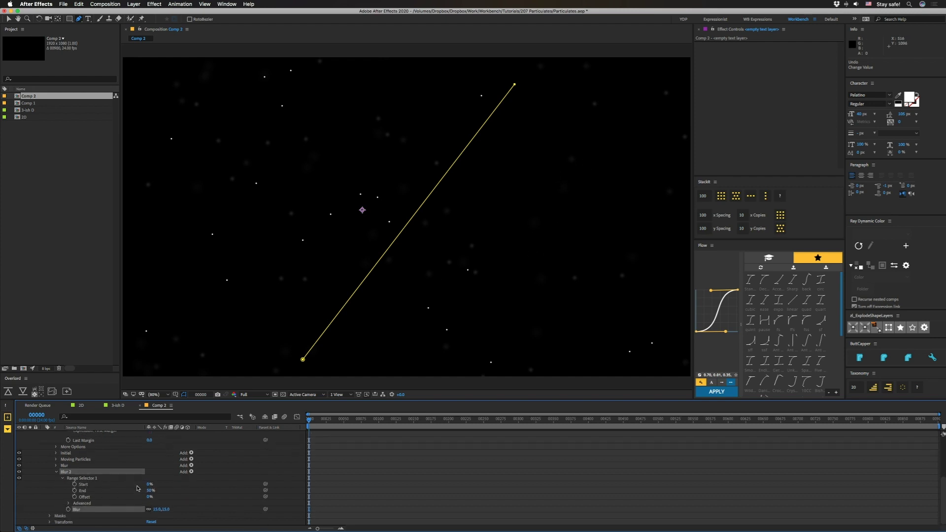
click(69, 504)
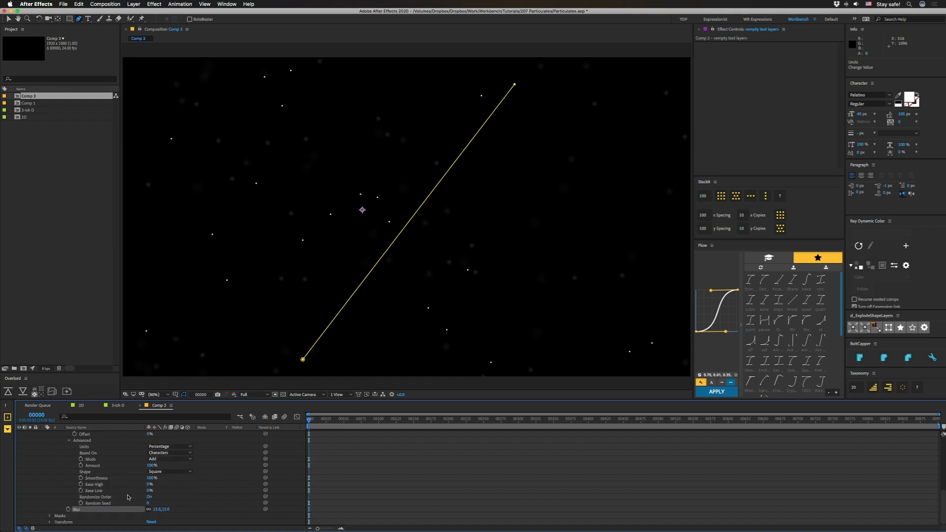
drag(149, 503, 152, 503)
scroll(109, 471, up, 5)
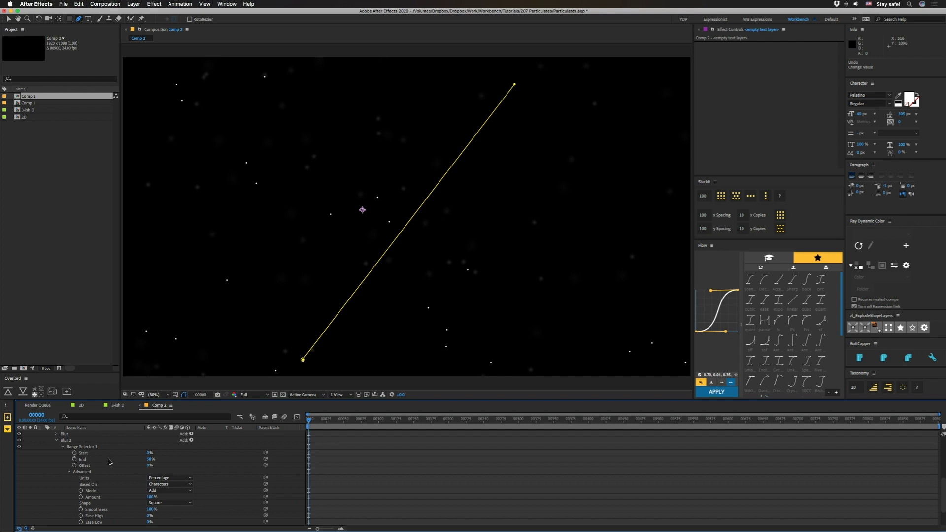
Step: Set the Blur animator's Random Seed to 2 and preview the animation
click(56, 503)
scroll(109, 485, down, 5)
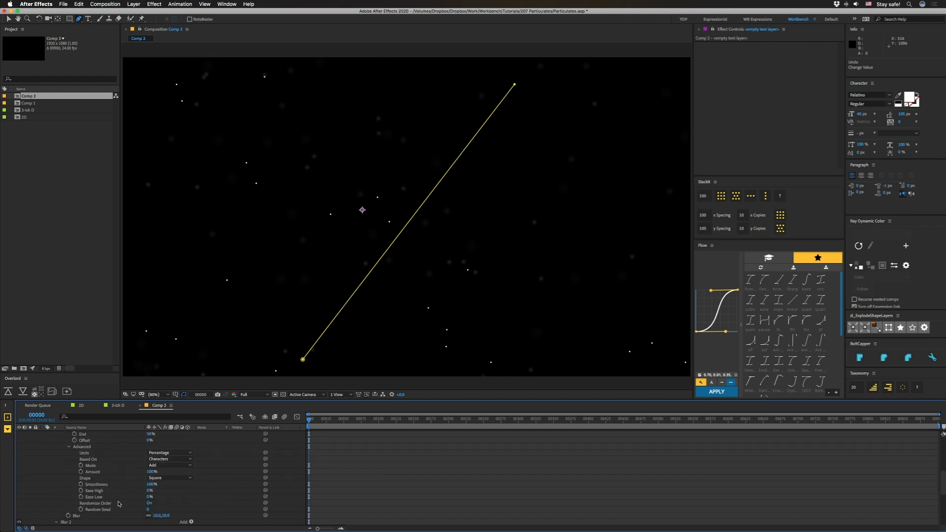
click(150, 510)
key(Return)
scroll(65, 471, down, 3)
key(space)
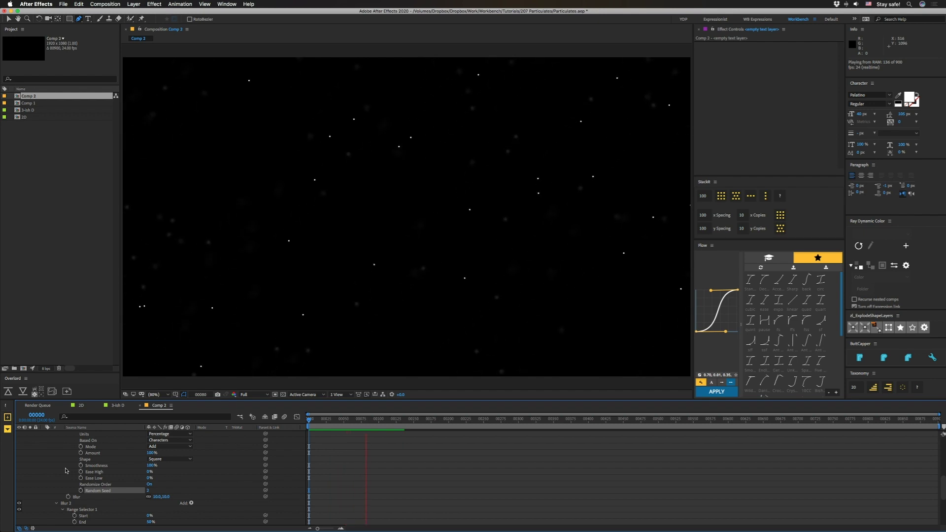
Step: Stop the preview, rename Comp 2 to '2D 2', and bring up the 3-ish D timeline
key(space)
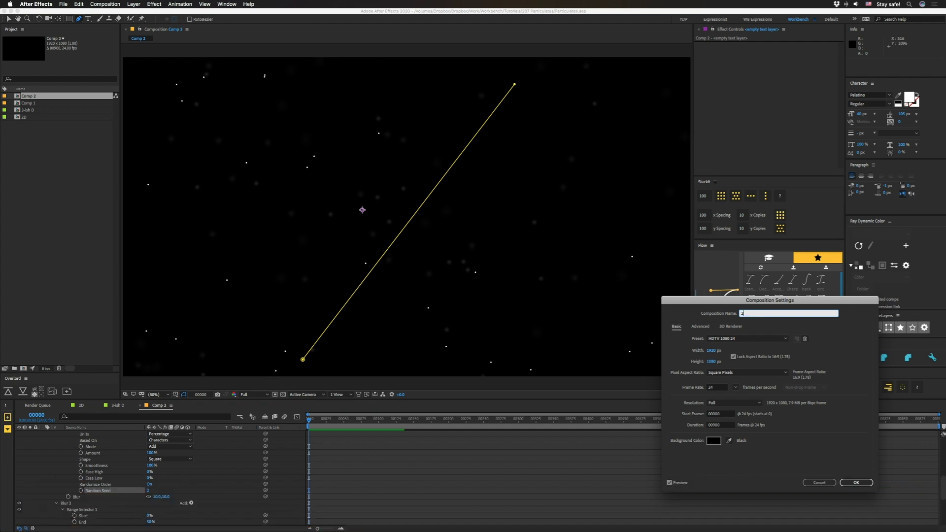
text(2D 2)
key(Return)
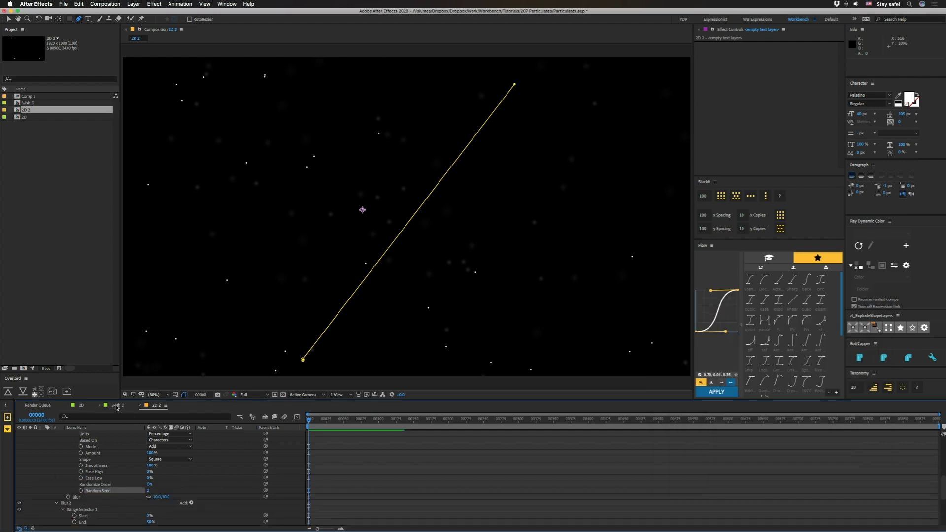
click(117, 406)
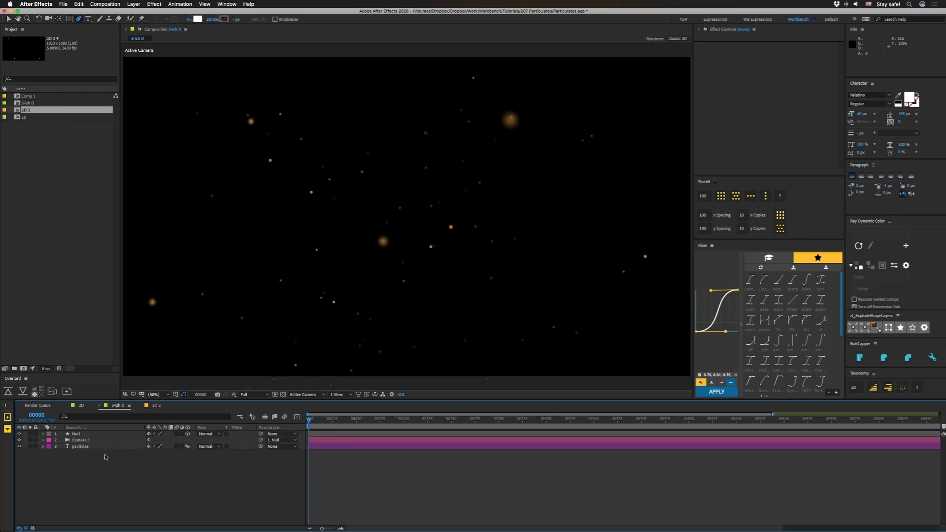
Step: Expand the particles layer's Text properties to reveal the Spread and Floating Particles animators
click(92, 446)
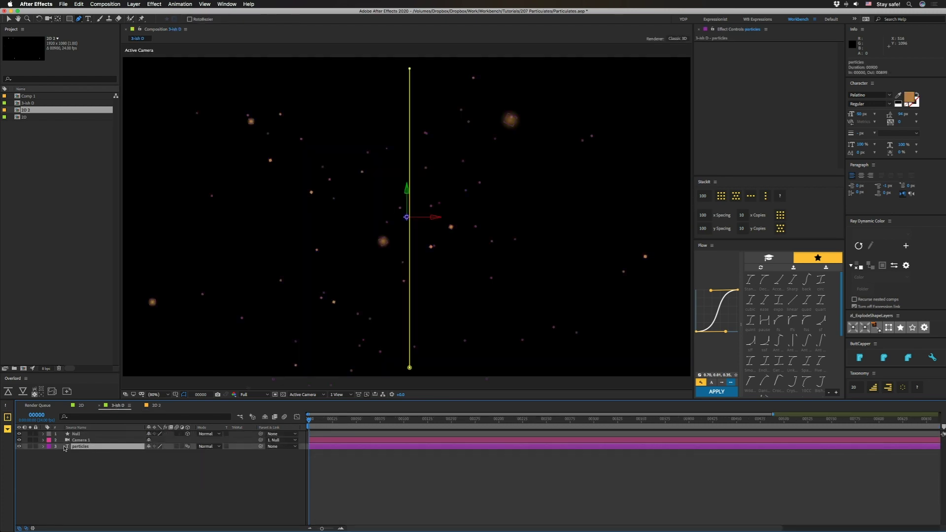
click(43, 446)
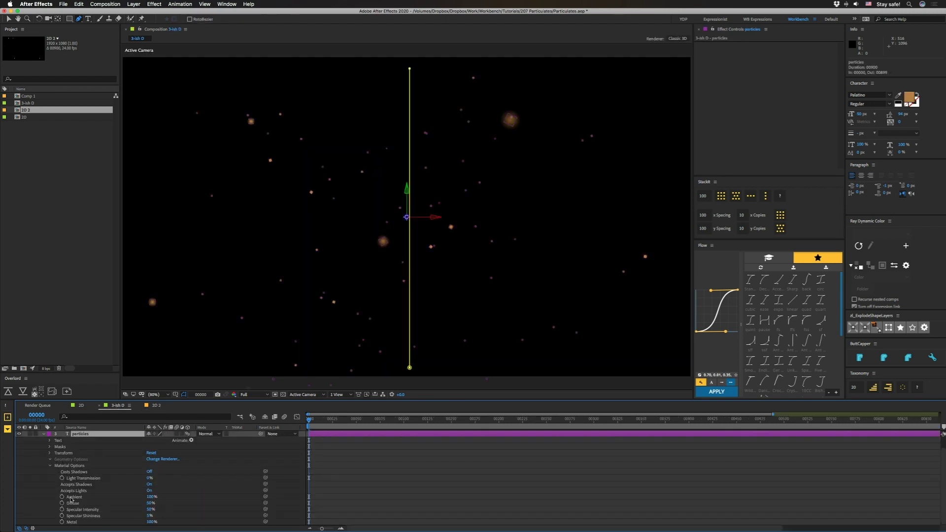
click(49, 441)
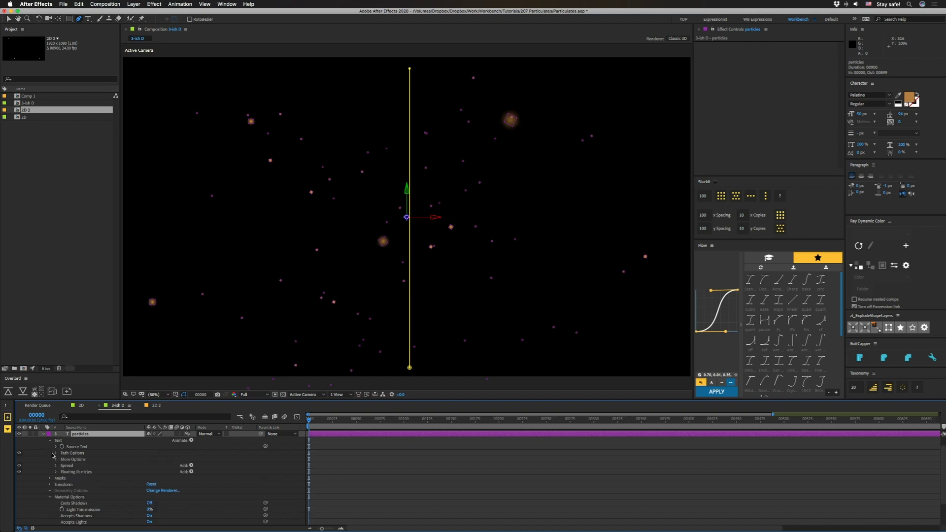
click(77, 472)
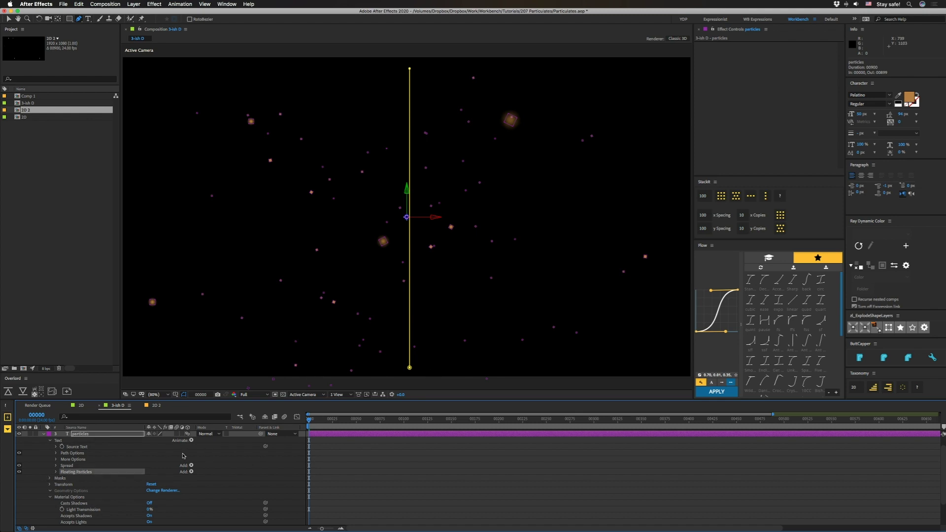
click(159, 451)
key(super+k)
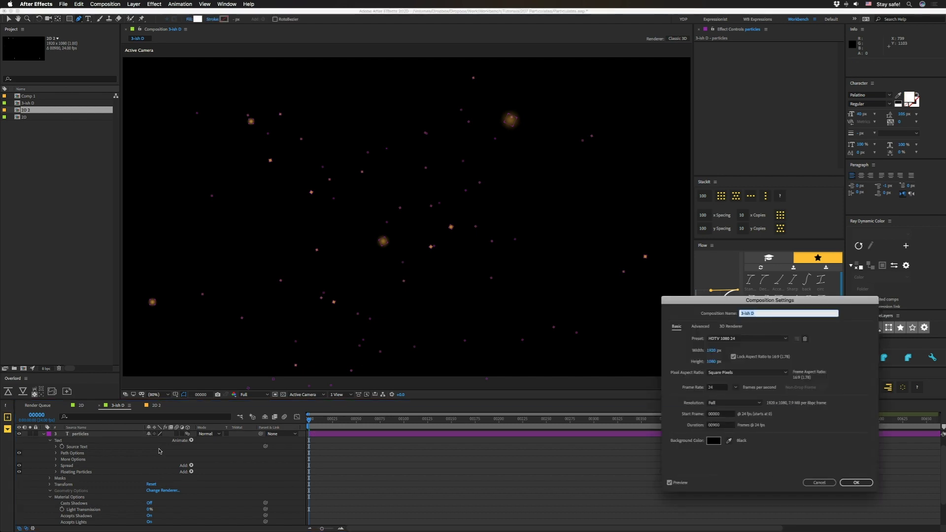
click(723, 327)
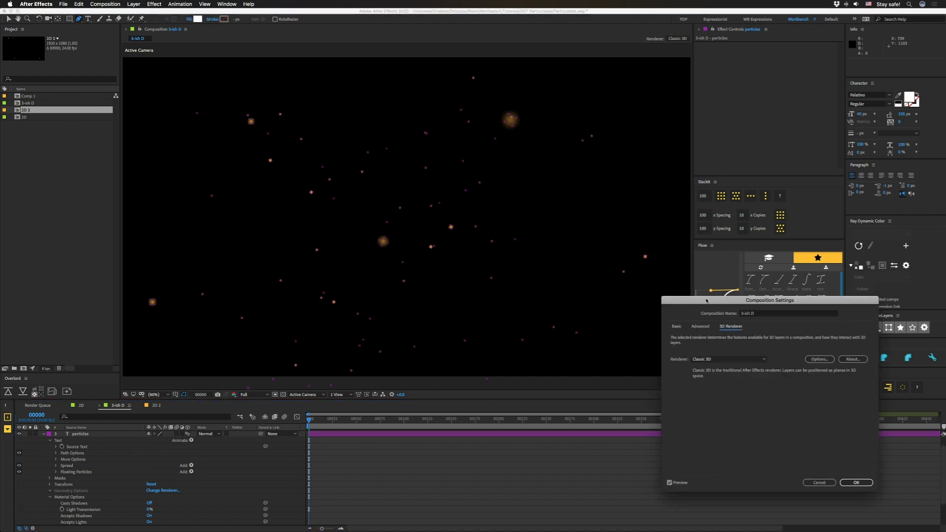
drag(706, 300, 515, 220)
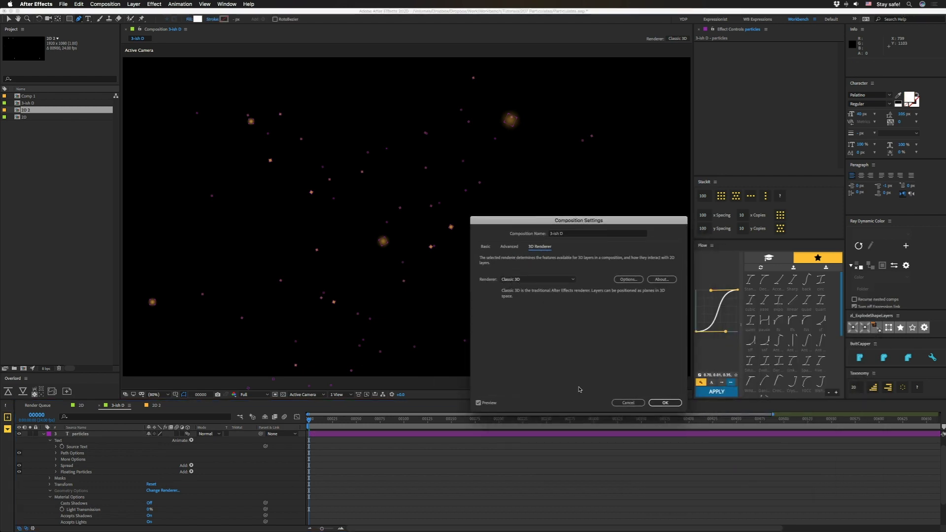
click(634, 404)
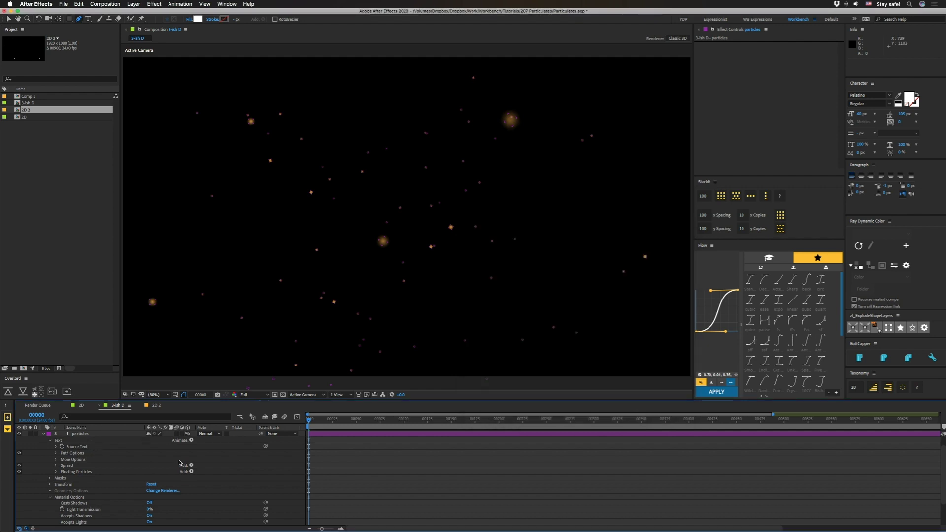
Step: Enable Per-character 3D on particles and expand the Spread and Floating Particles wiggle settings
click(192, 440)
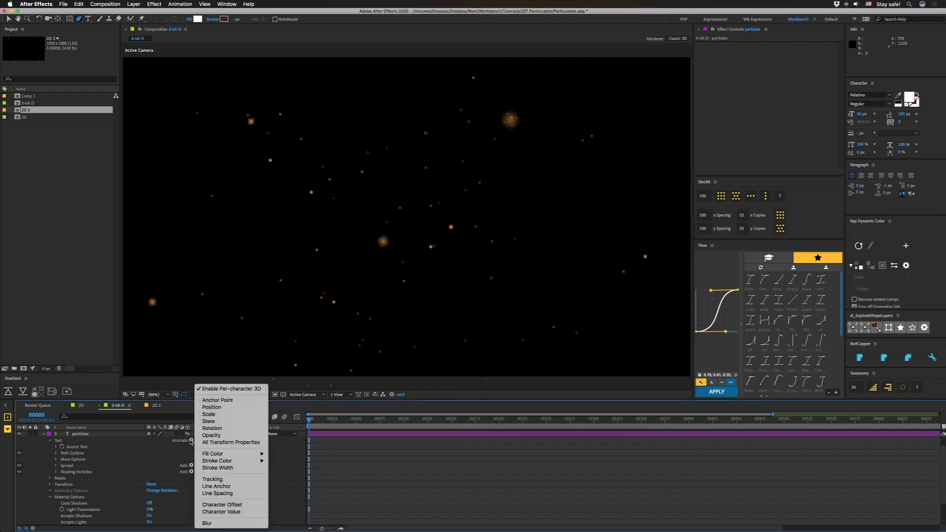
click(212, 390)
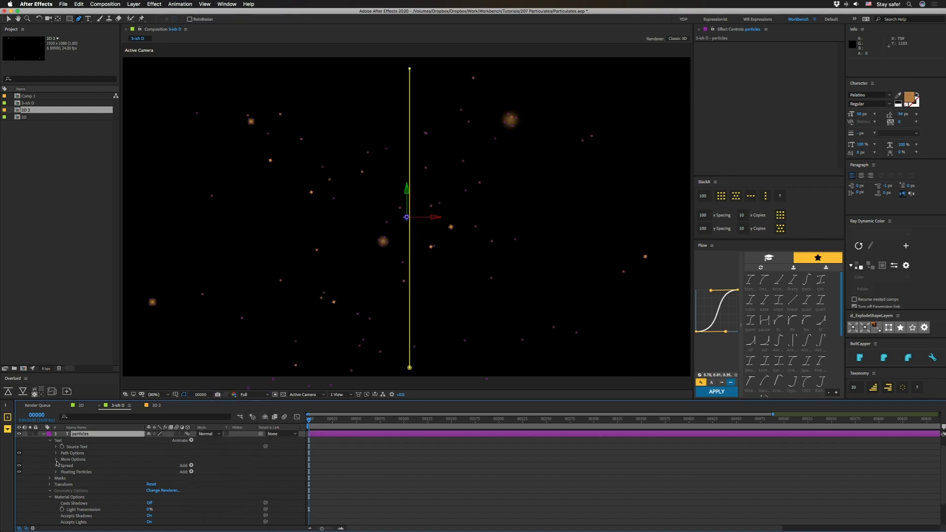
click(56, 466)
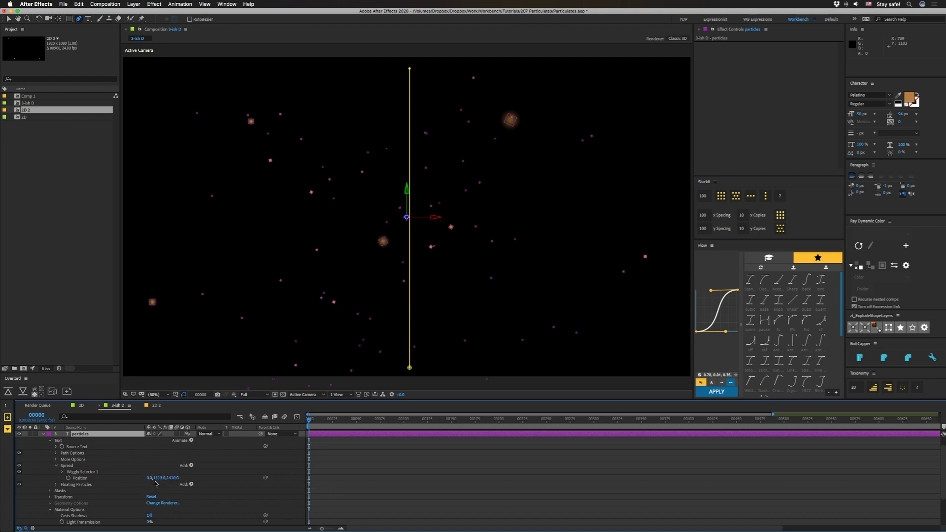
click(56, 484)
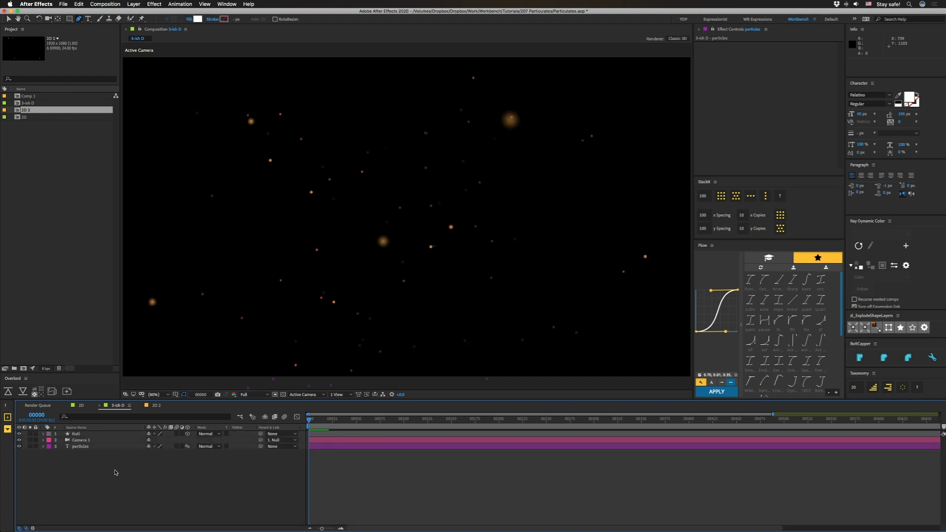
key(space)
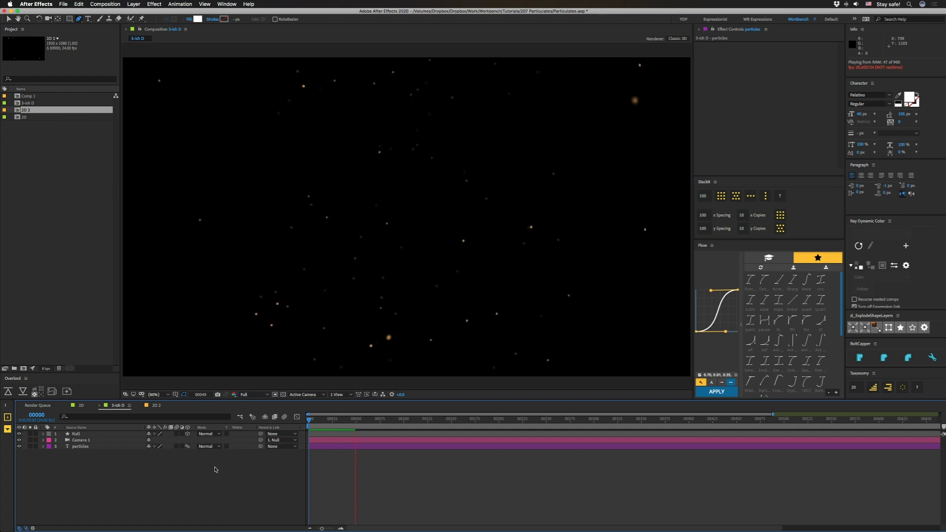
click(90, 470)
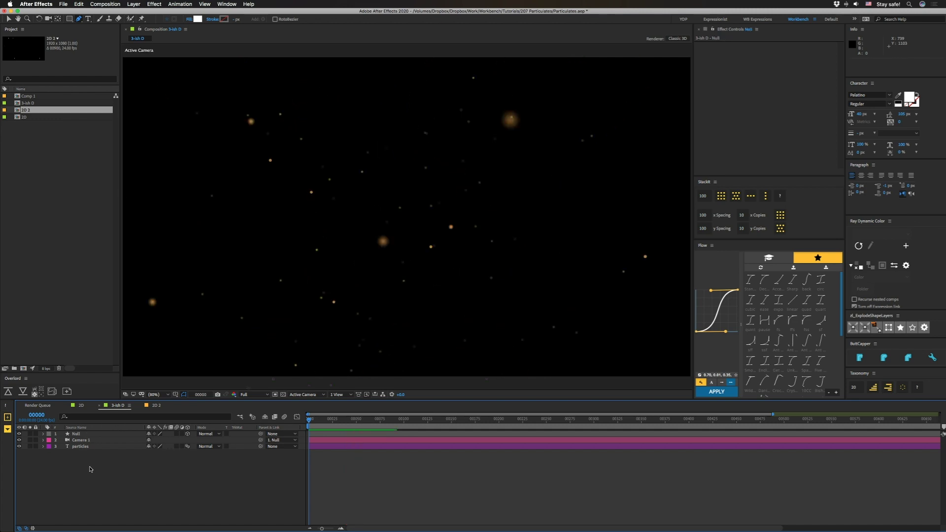
Step: Show the Null layer's Y Rotation keyframes and preview the camera orbiting the particles
click(83, 435)
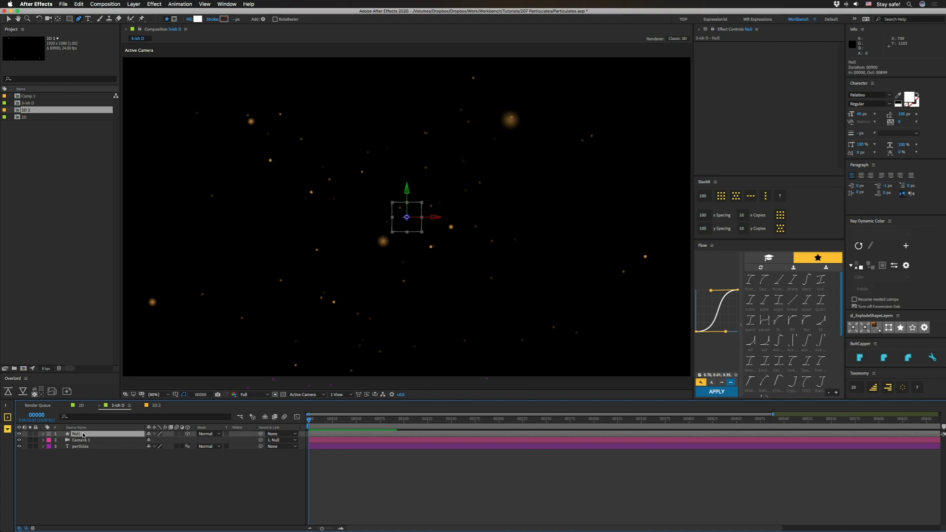
key(u)
key(space)
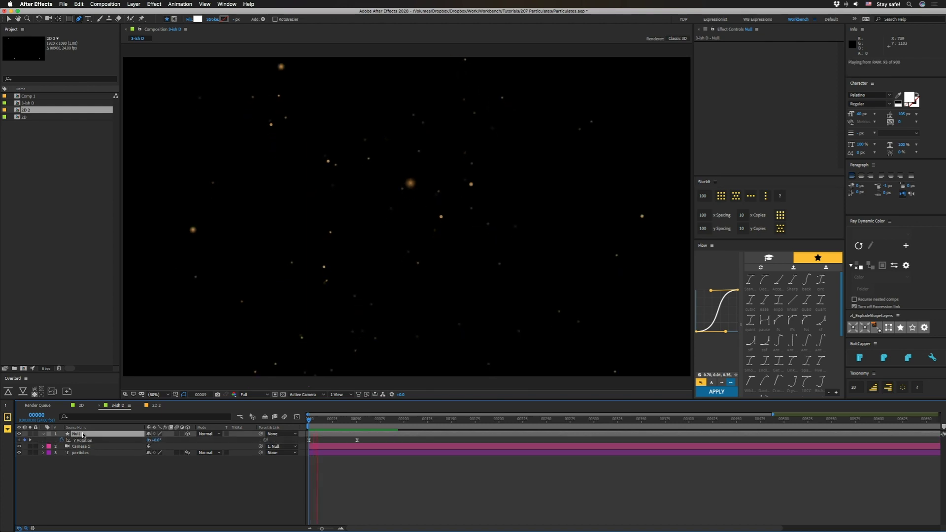